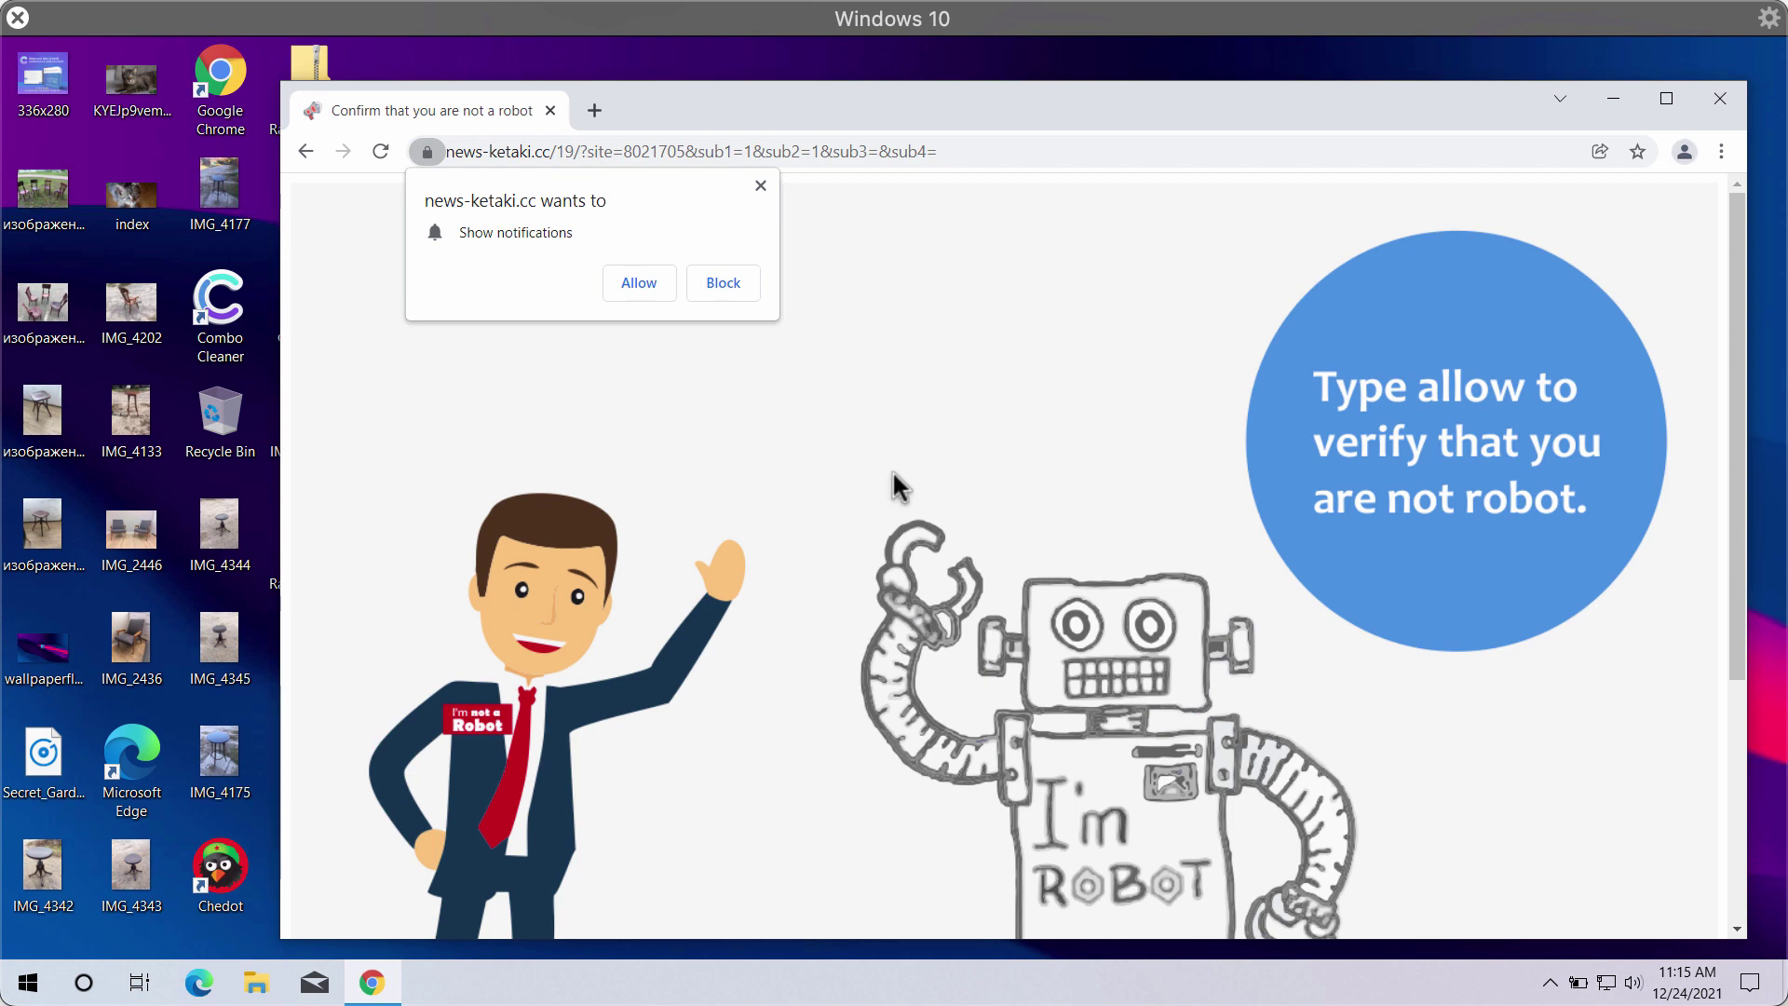
# Allow notifications from news-ketaki.cc and open a blank new tab beside the video page.
pyautogui.click(645, 285)
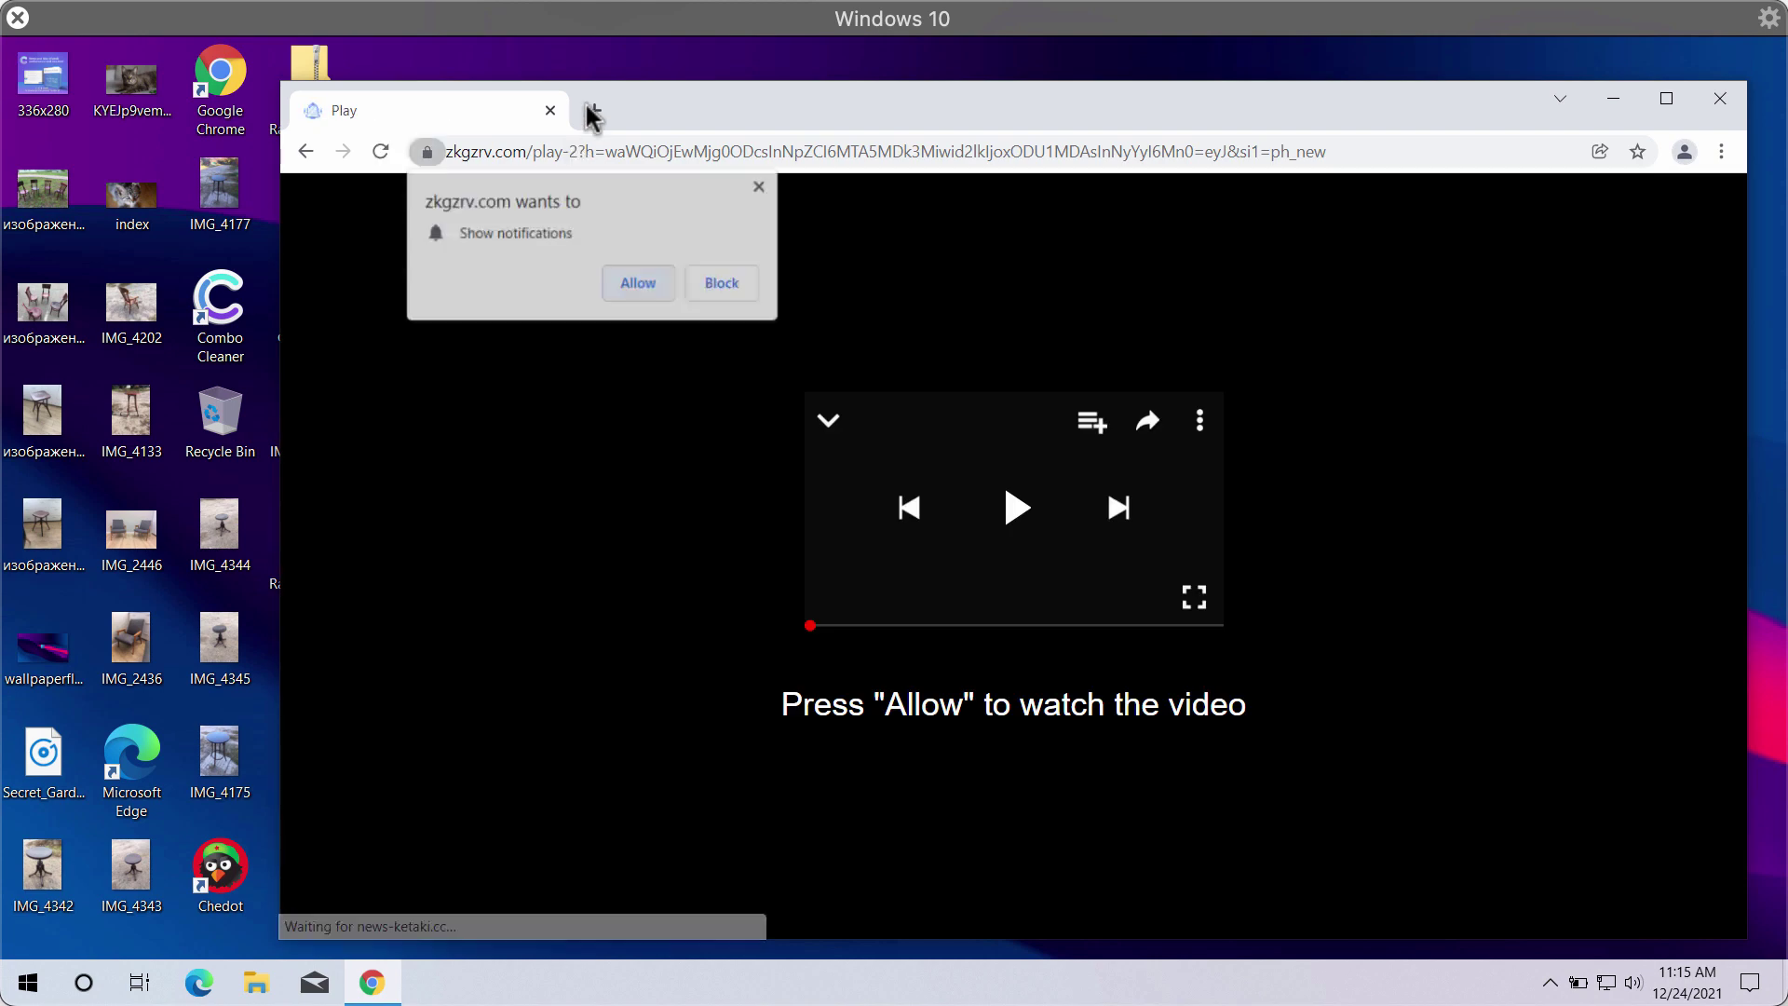
pyautogui.doubleClick(588, 109)
pyautogui.click(491, 114)
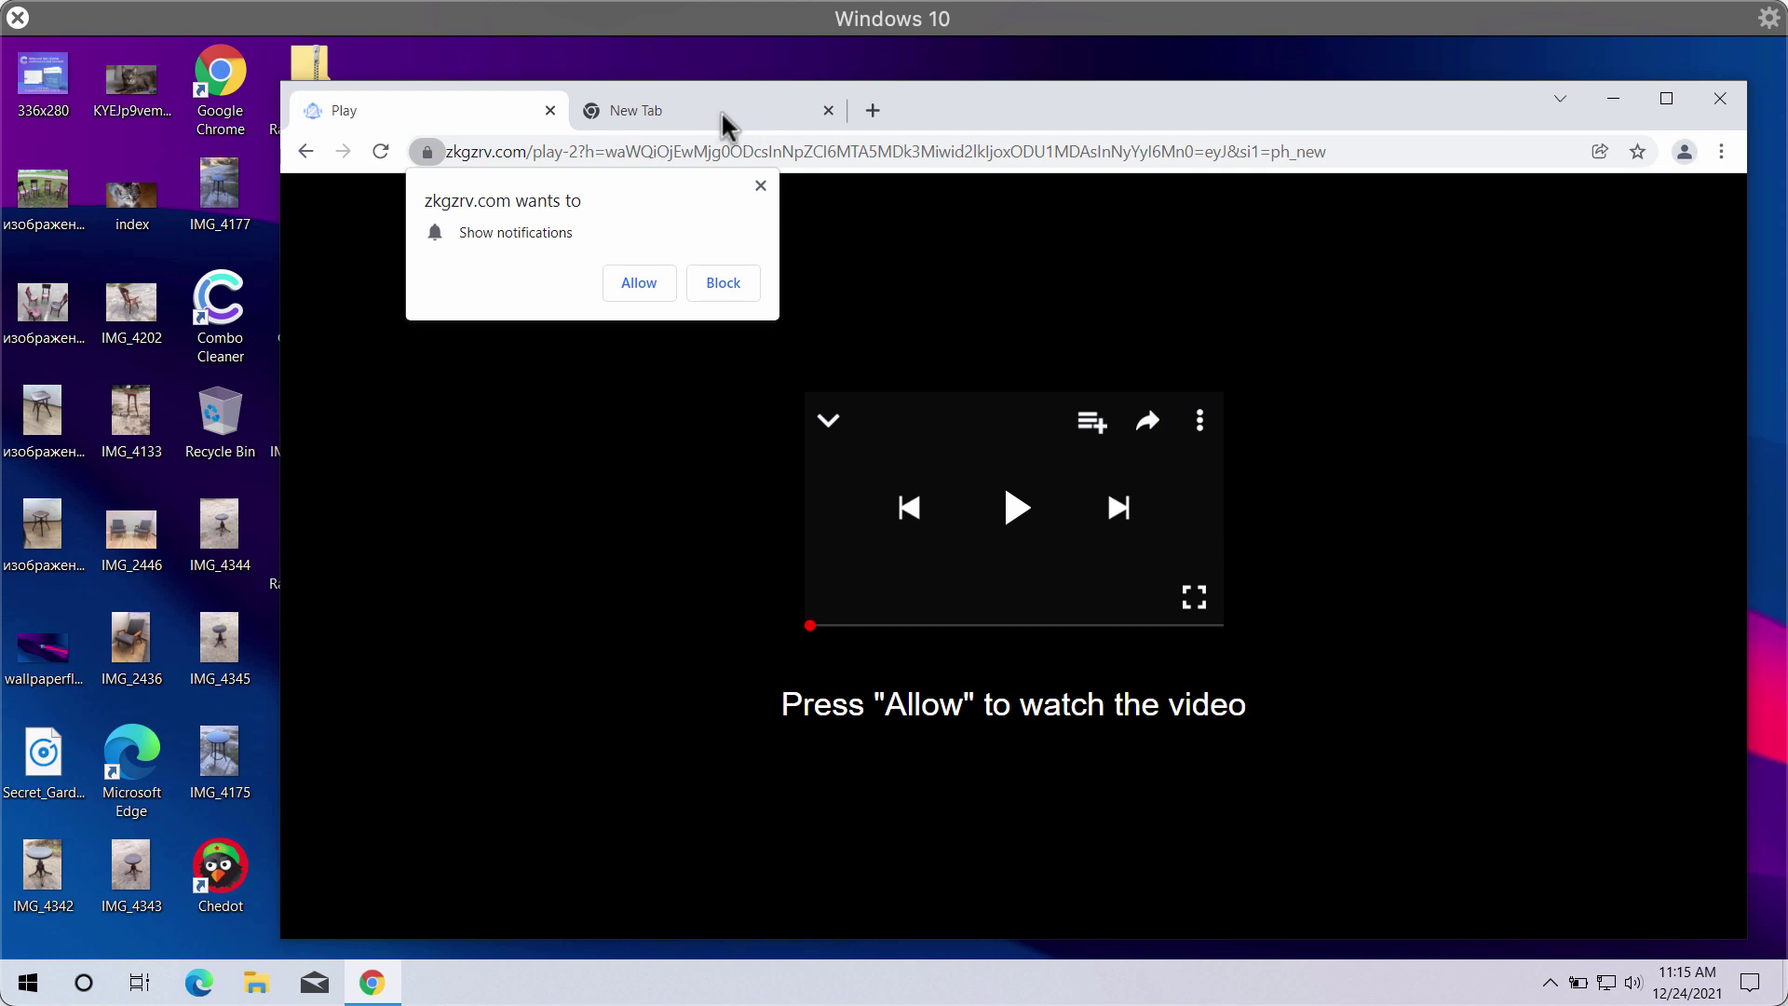
# Allow zkgzrv.com notifications, then close the tab showing the news page.
pyautogui.click(630, 286)
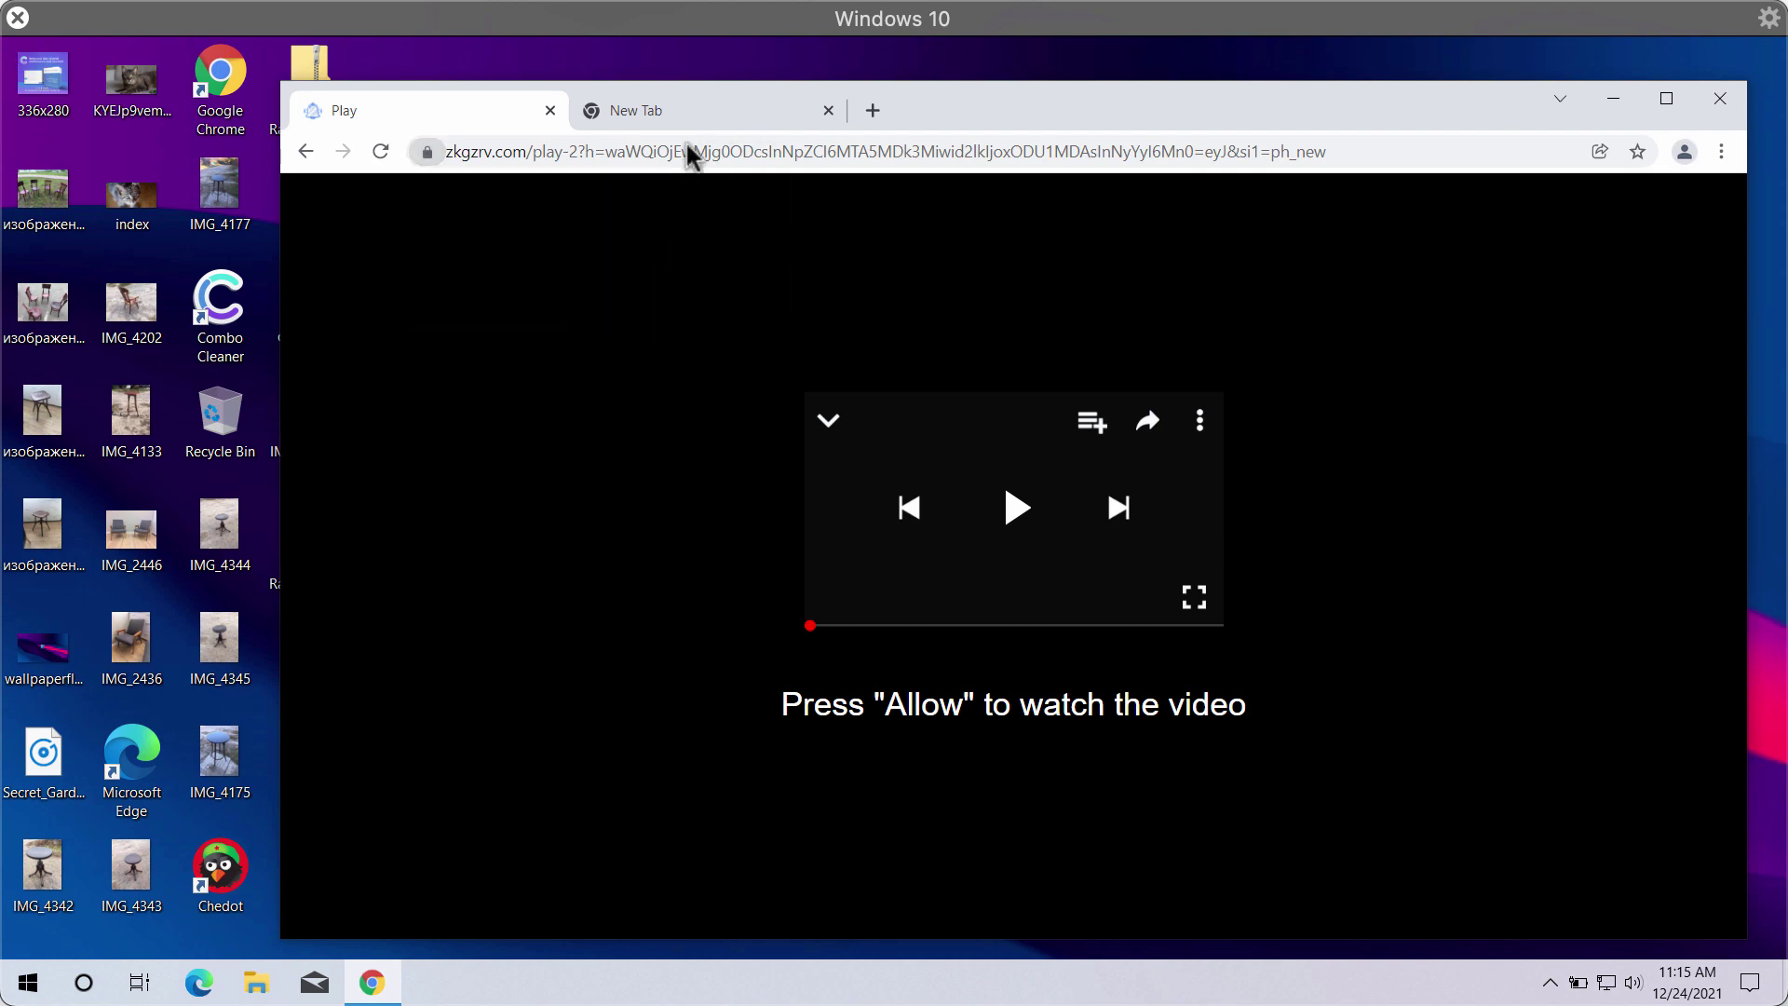
pyautogui.click(690, 120)
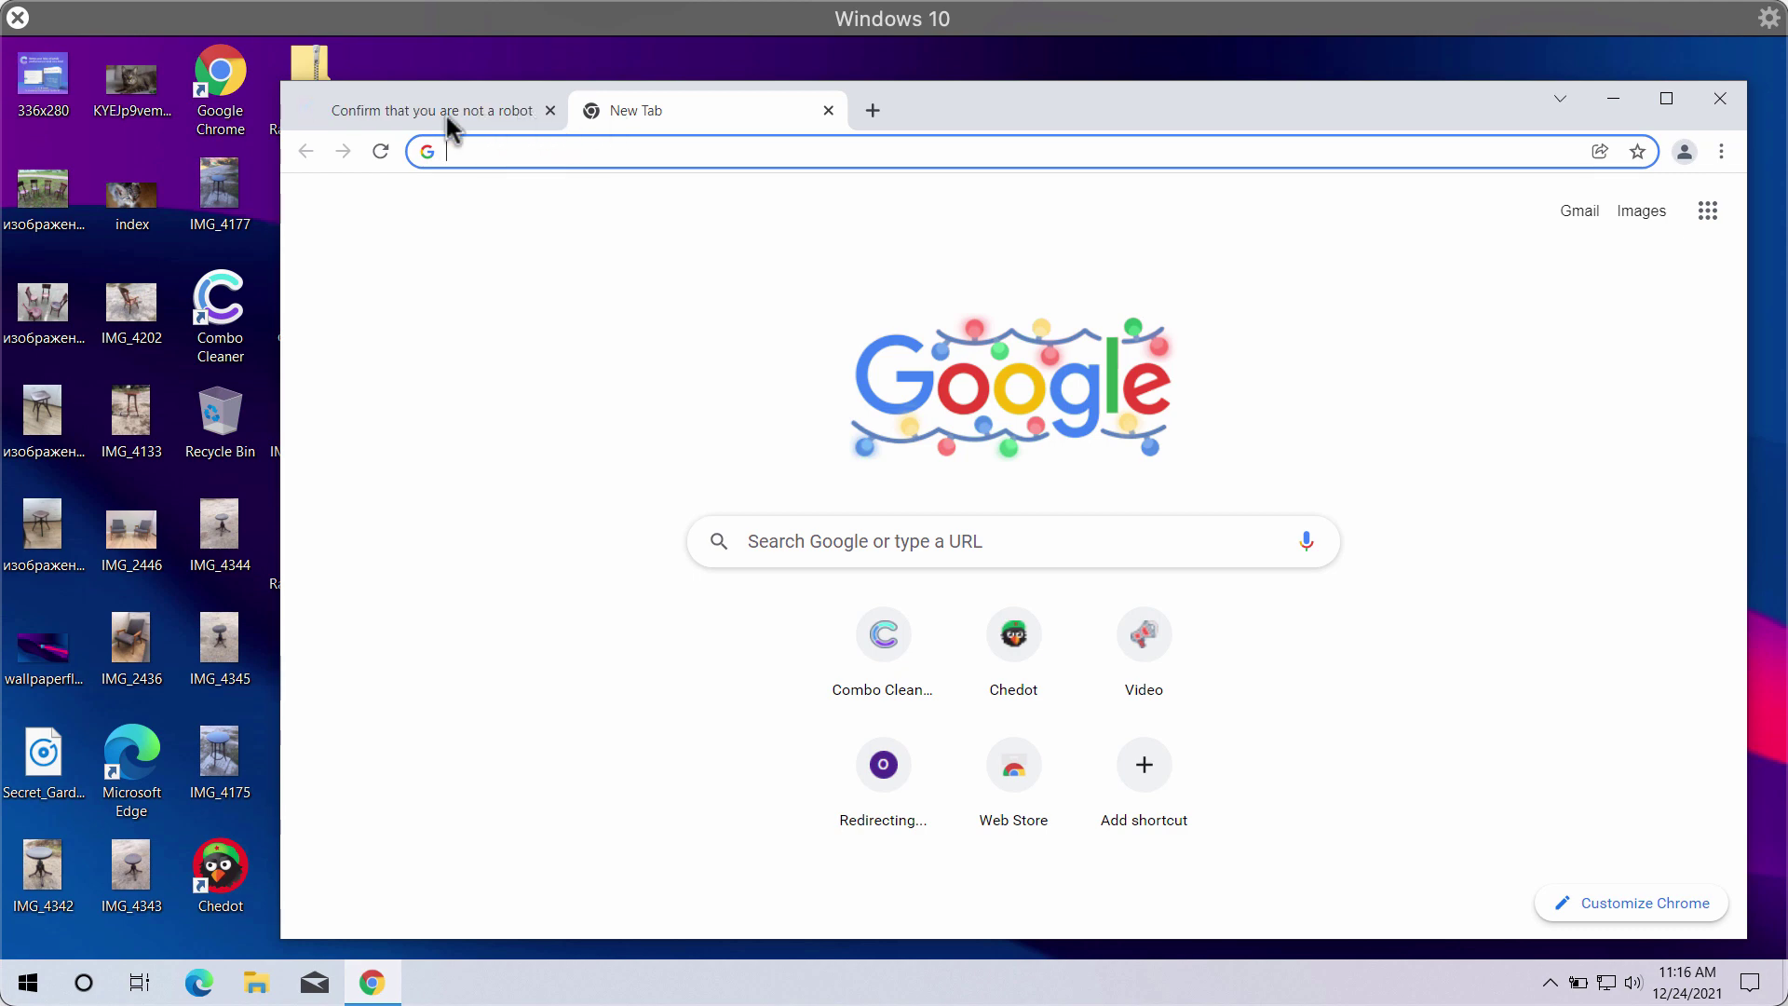
pyautogui.click(482, 111)
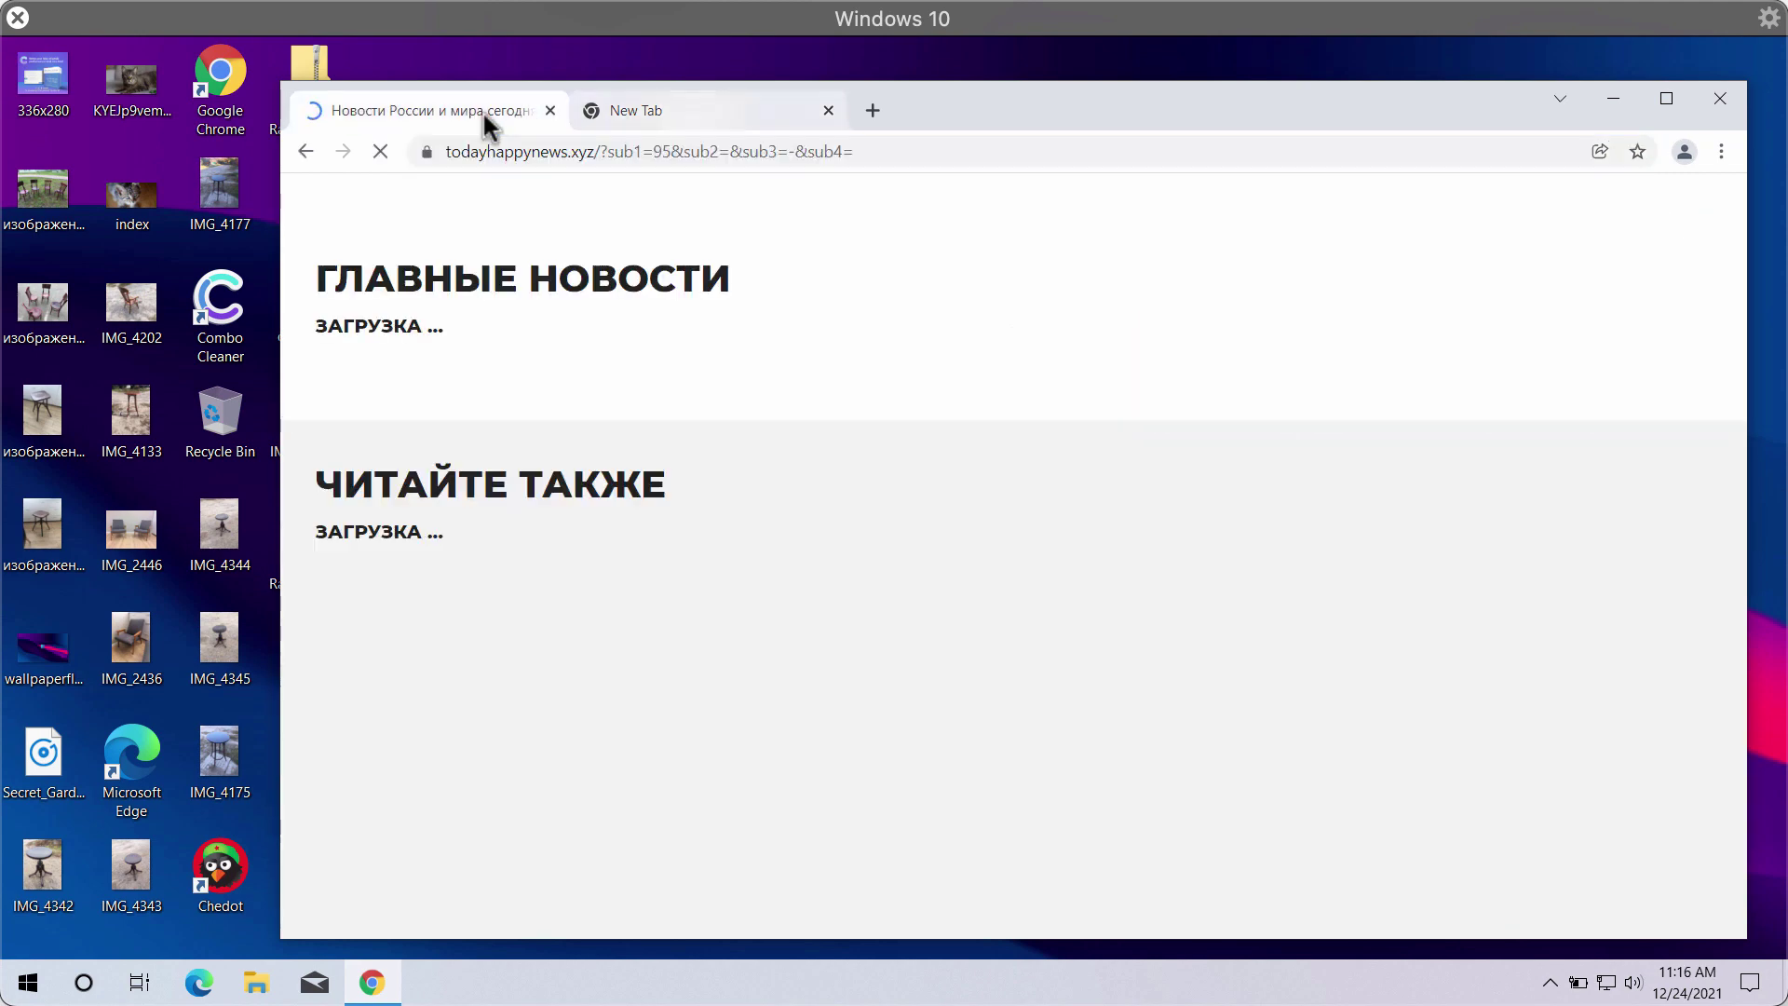
pyautogui.click(549, 111)
# Drag the Chrome window leftward by its tab strip to reposition it.
pyautogui.moveTo(636, 108); pyautogui.dragTo(567, 100)
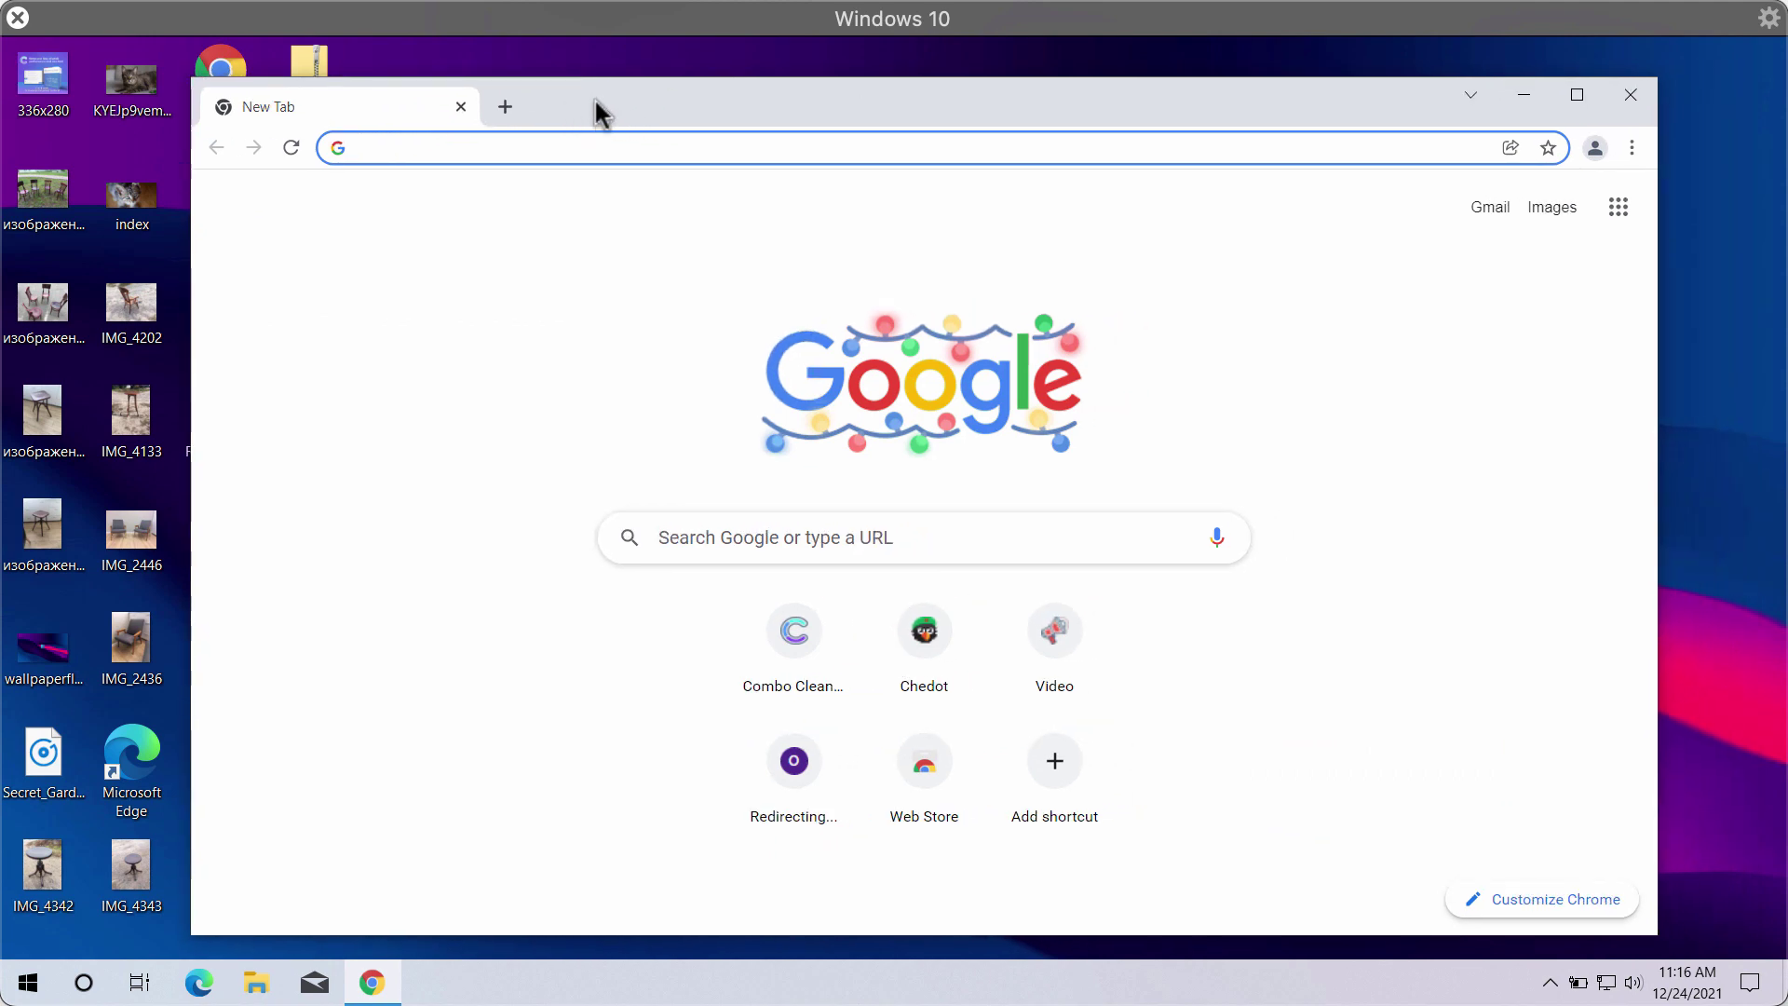
pyautogui.moveTo(590, 111); pyautogui.dragTo(560, 118)
pyautogui.moveTo(933, 93); pyautogui.dragTo(896, 94)
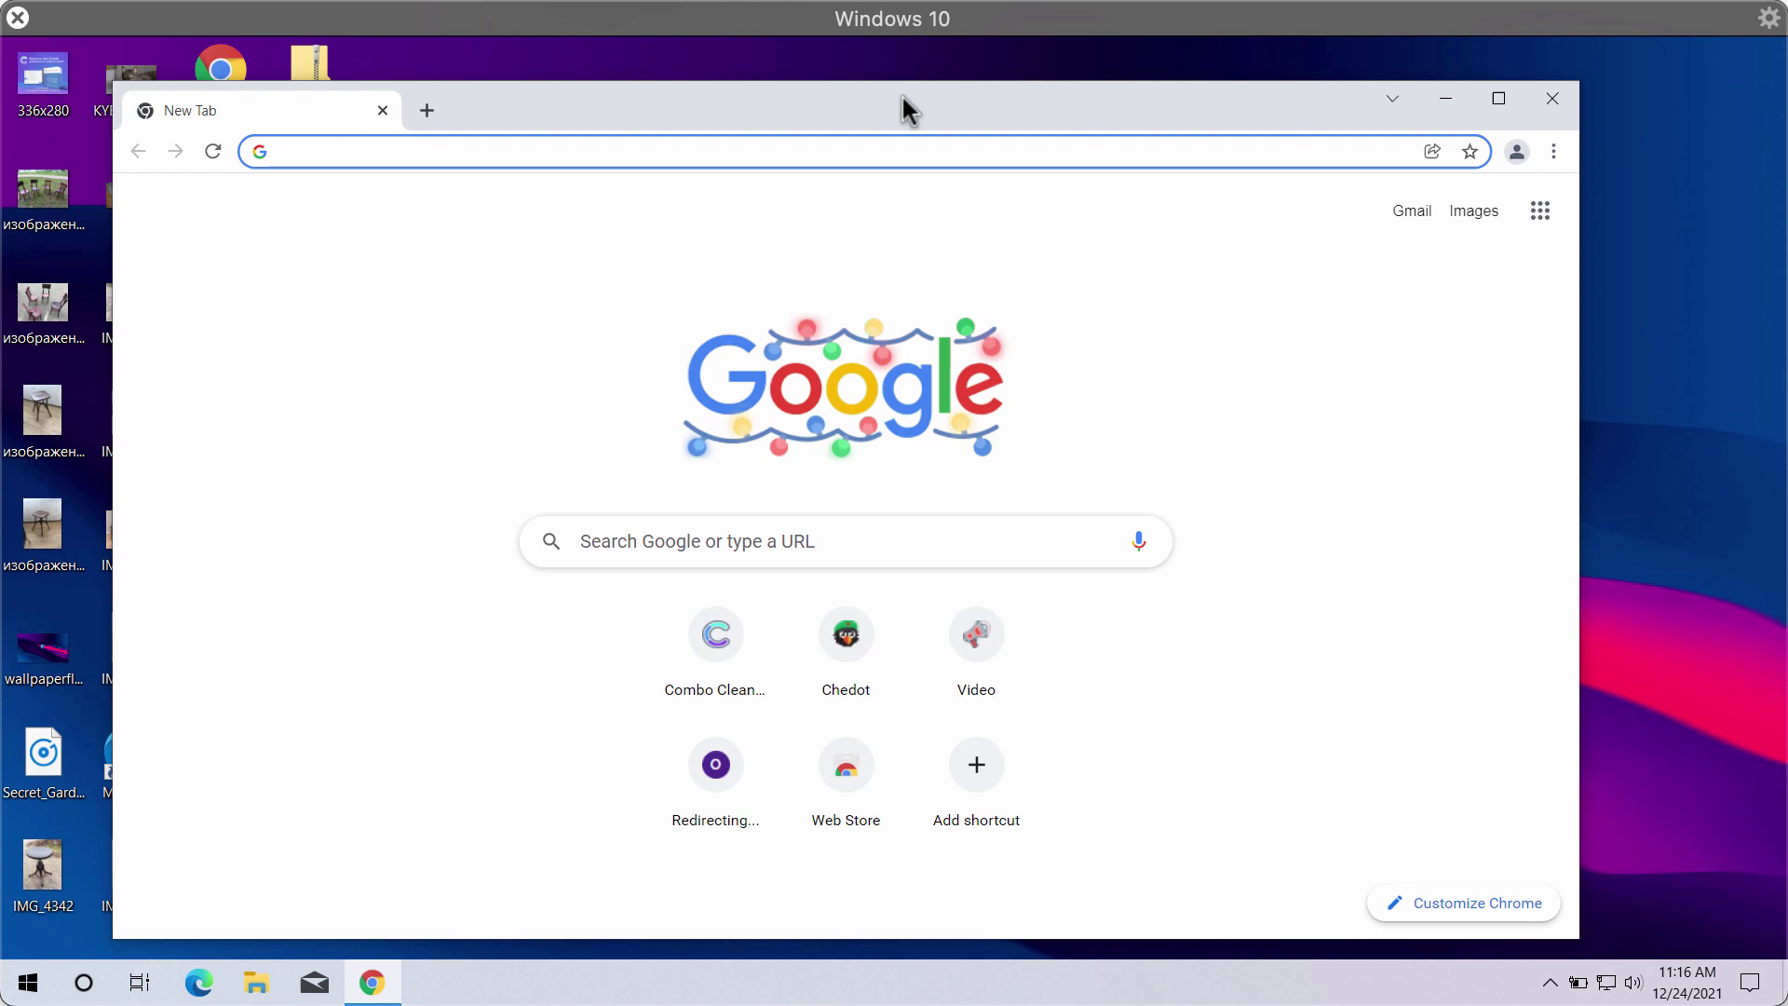
pyautogui.moveTo(1165, 126); pyautogui.dragTo(1152, 127)
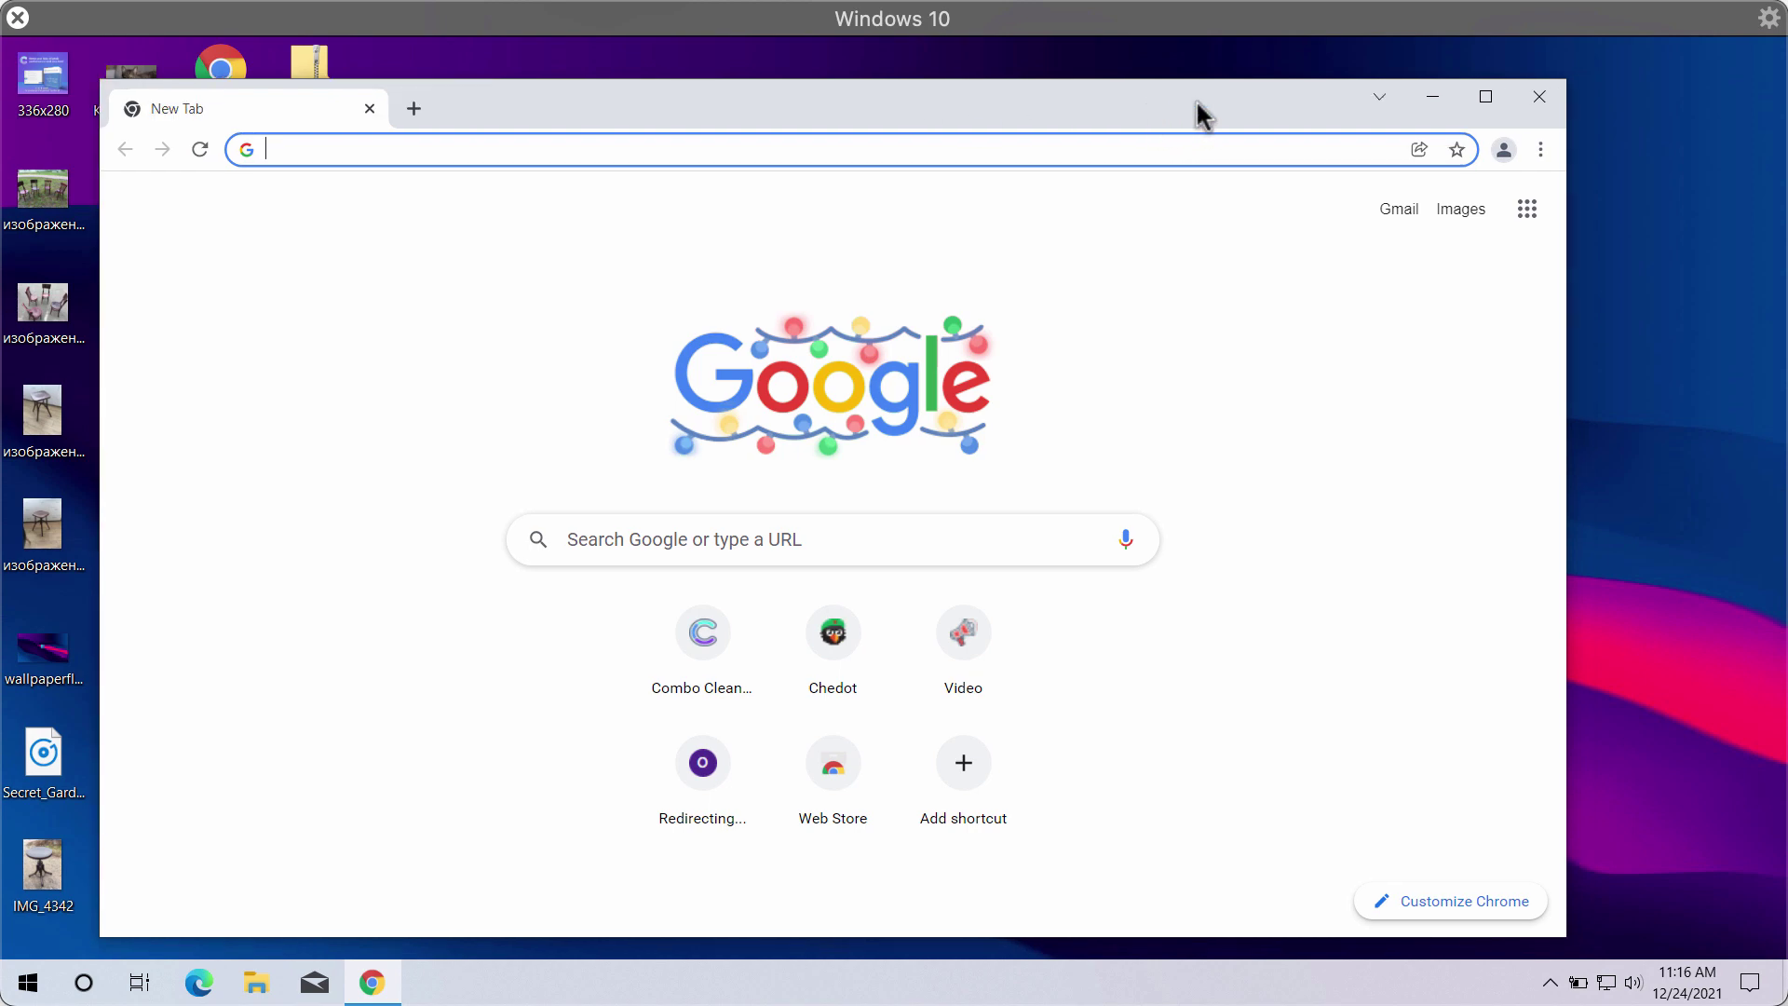
# Open Chrome's Notifications site settings under Privacy and security > Site Settings.
pyautogui.click(1540, 150)
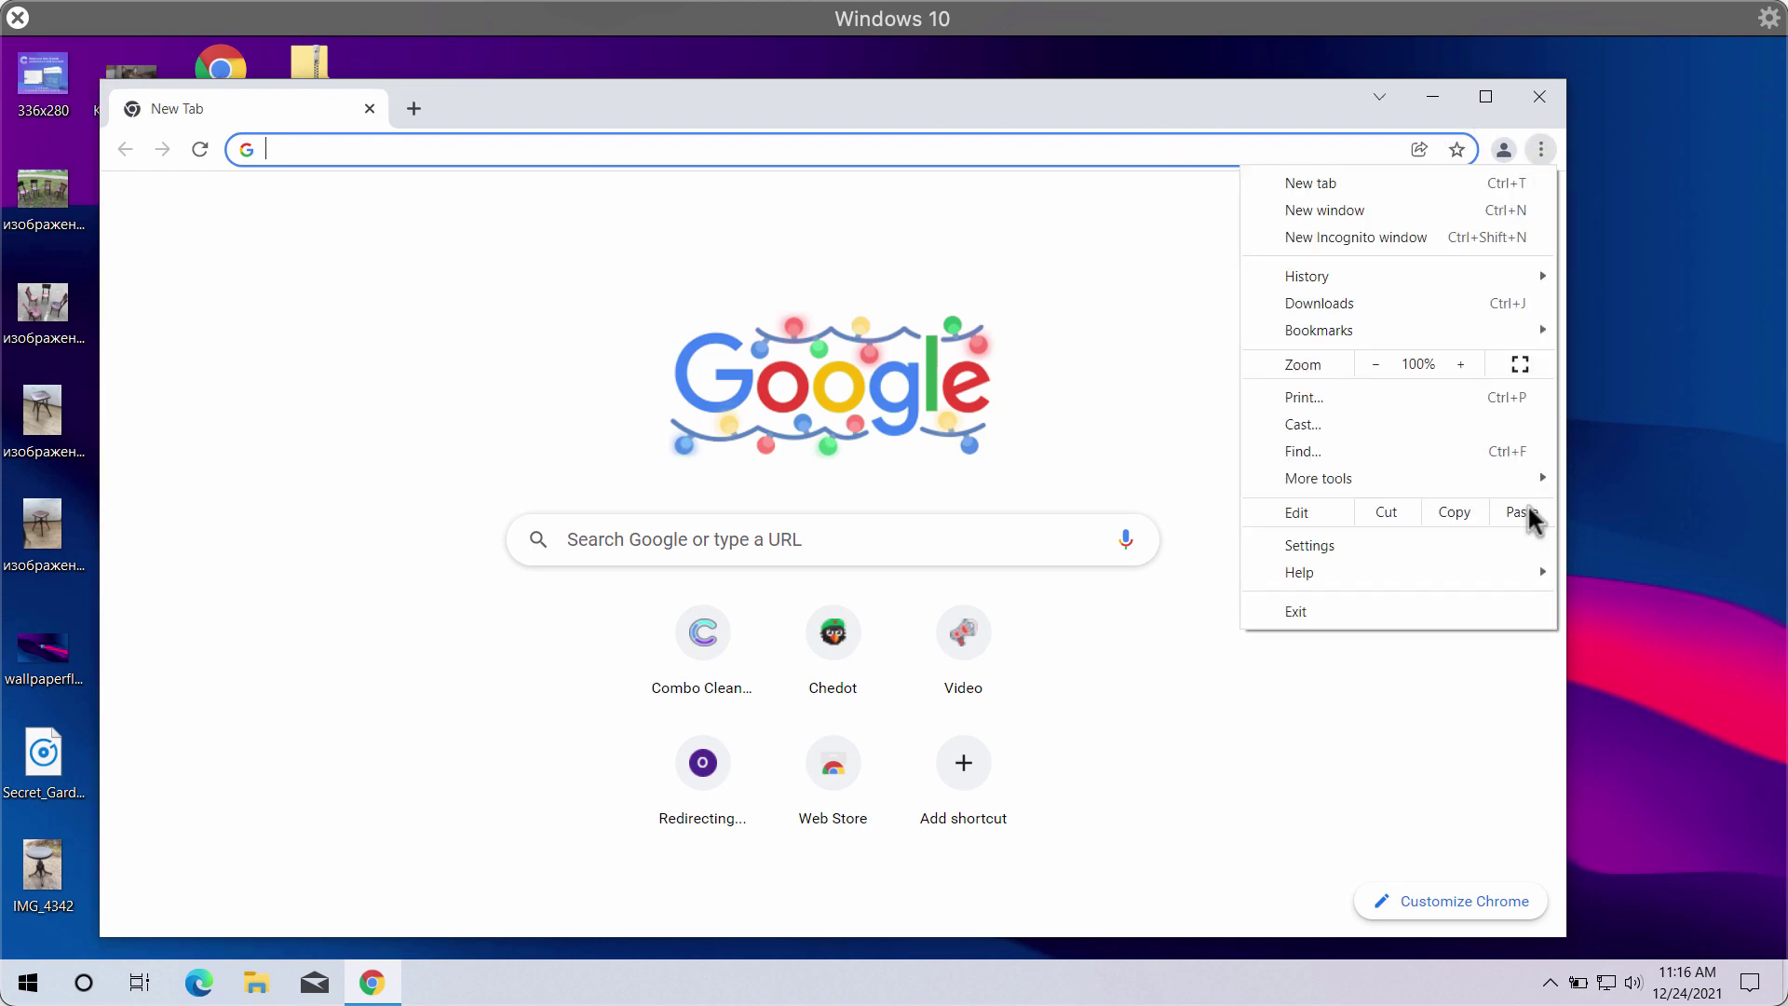
pyautogui.click(1326, 541)
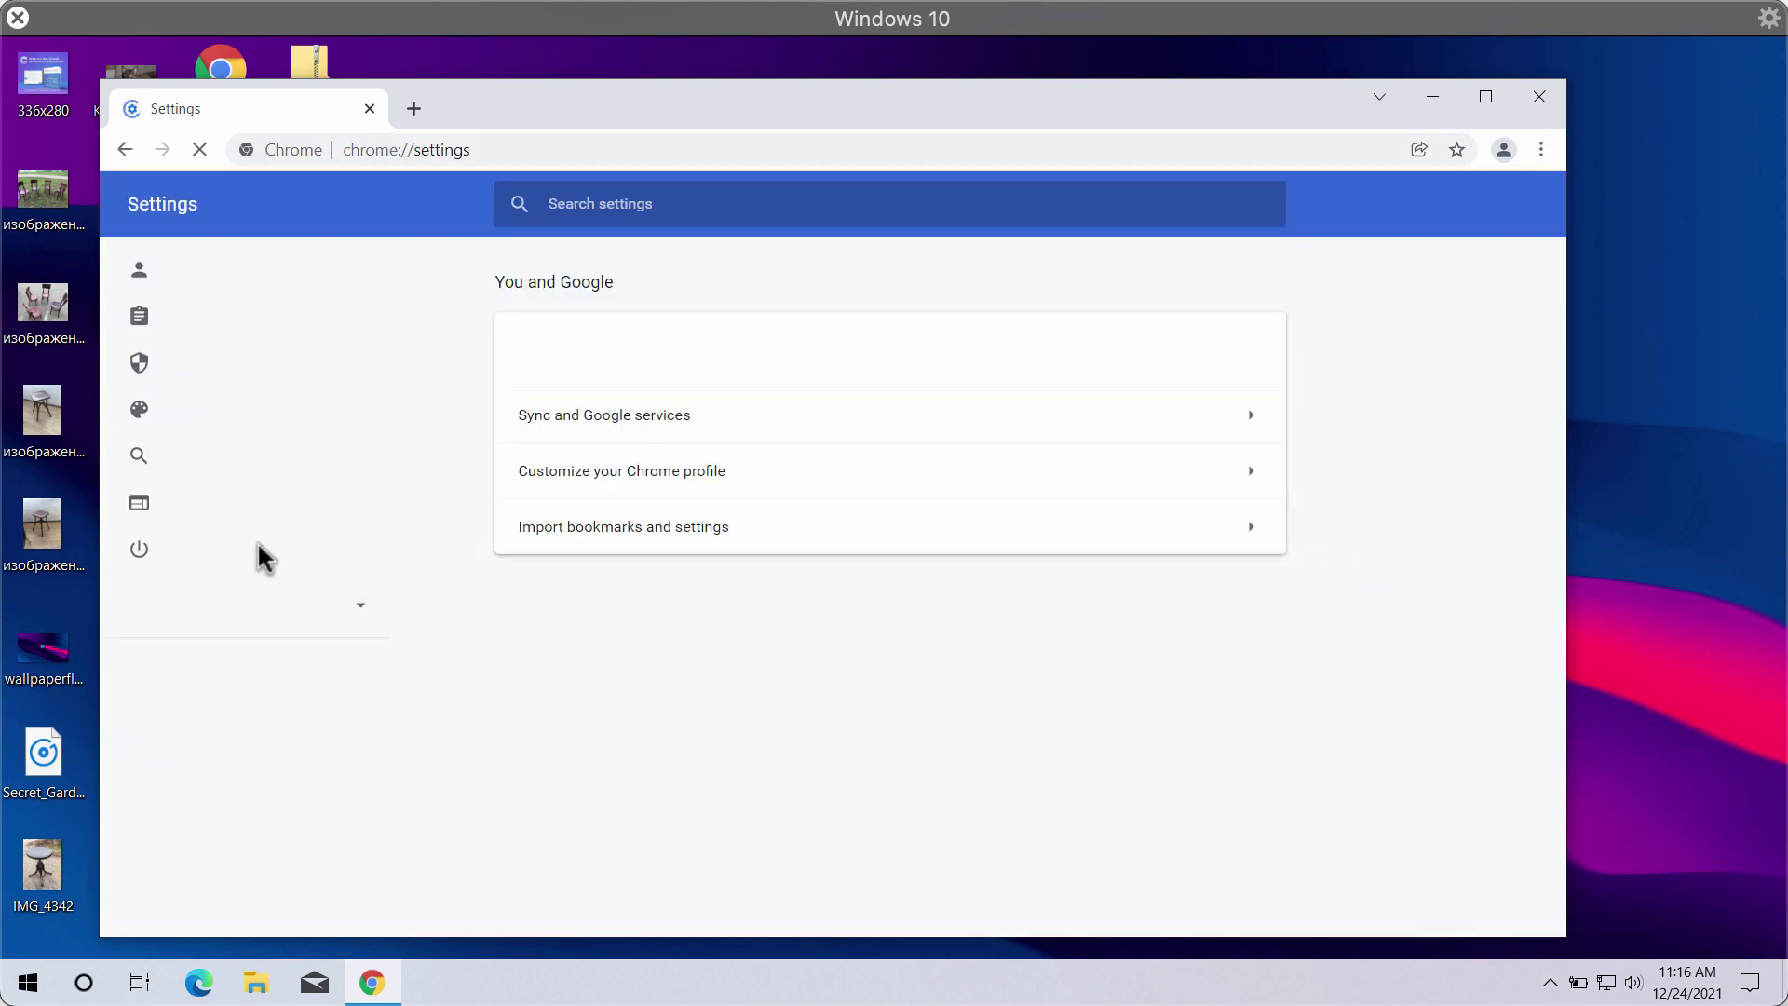
pyautogui.click(230, 354)
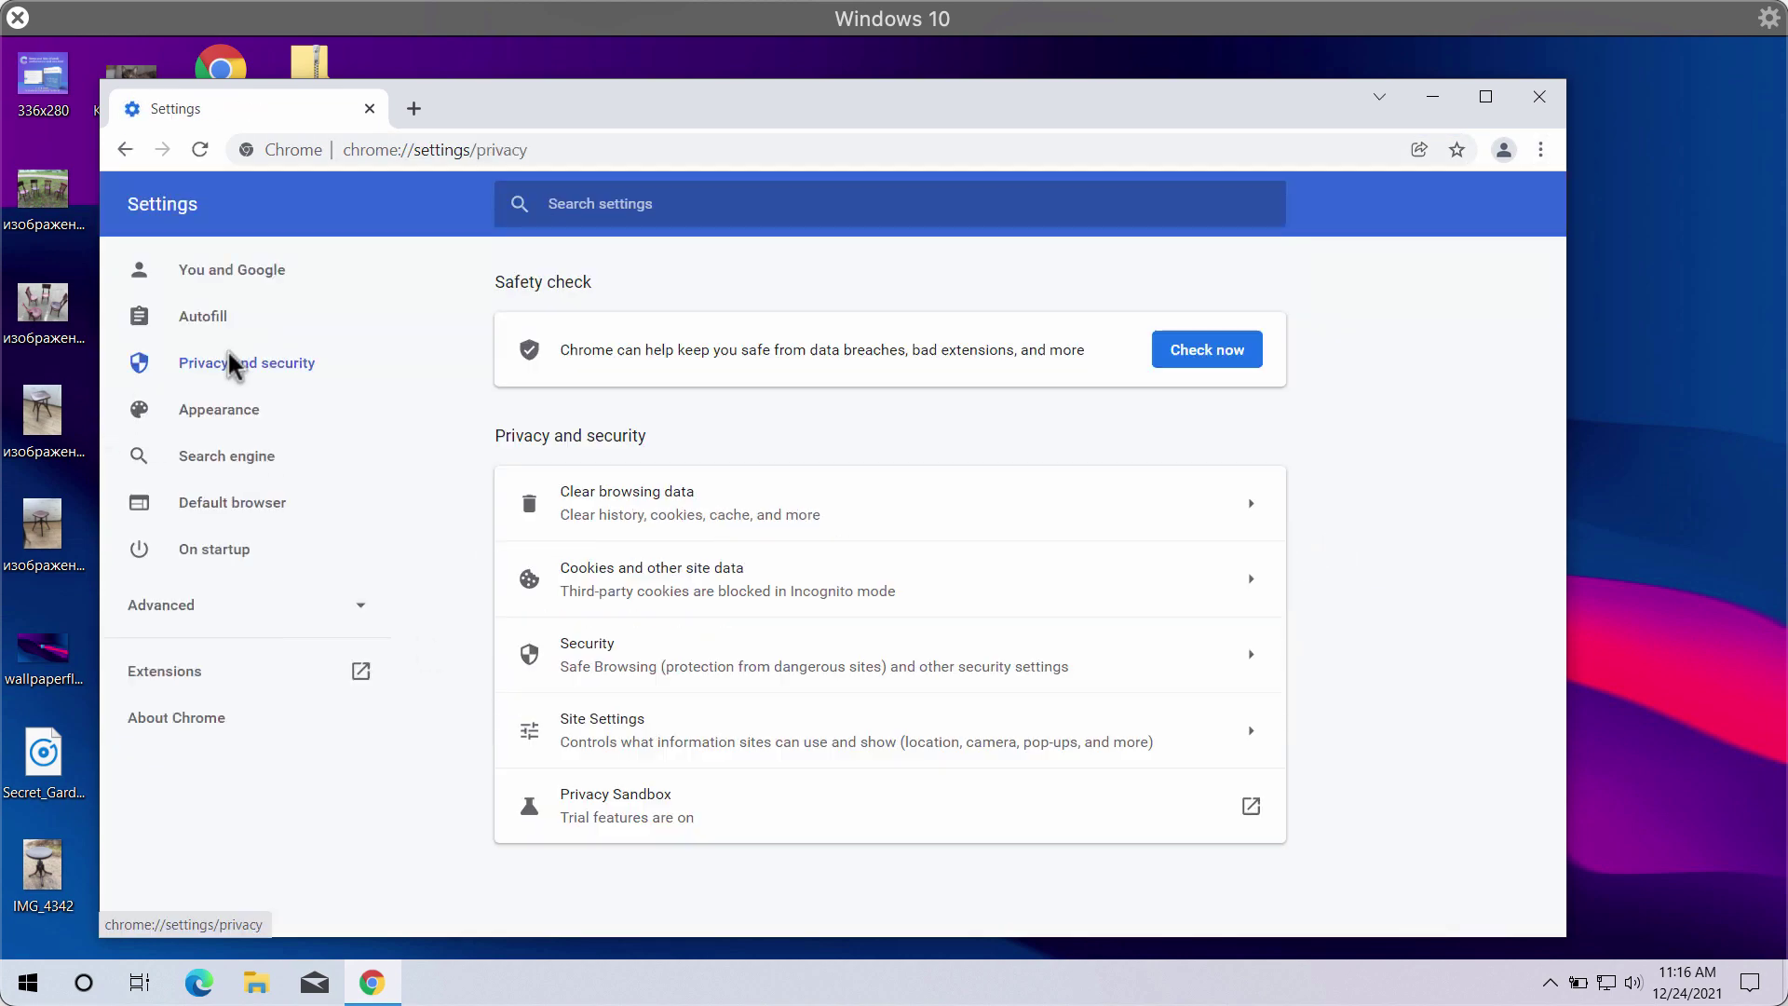
pyautogui.click(642, 716)
pyautogui.moveTo(1557, 451); pyautogui.dragTo(1555, 688)
pyautogui.click(671, 765)
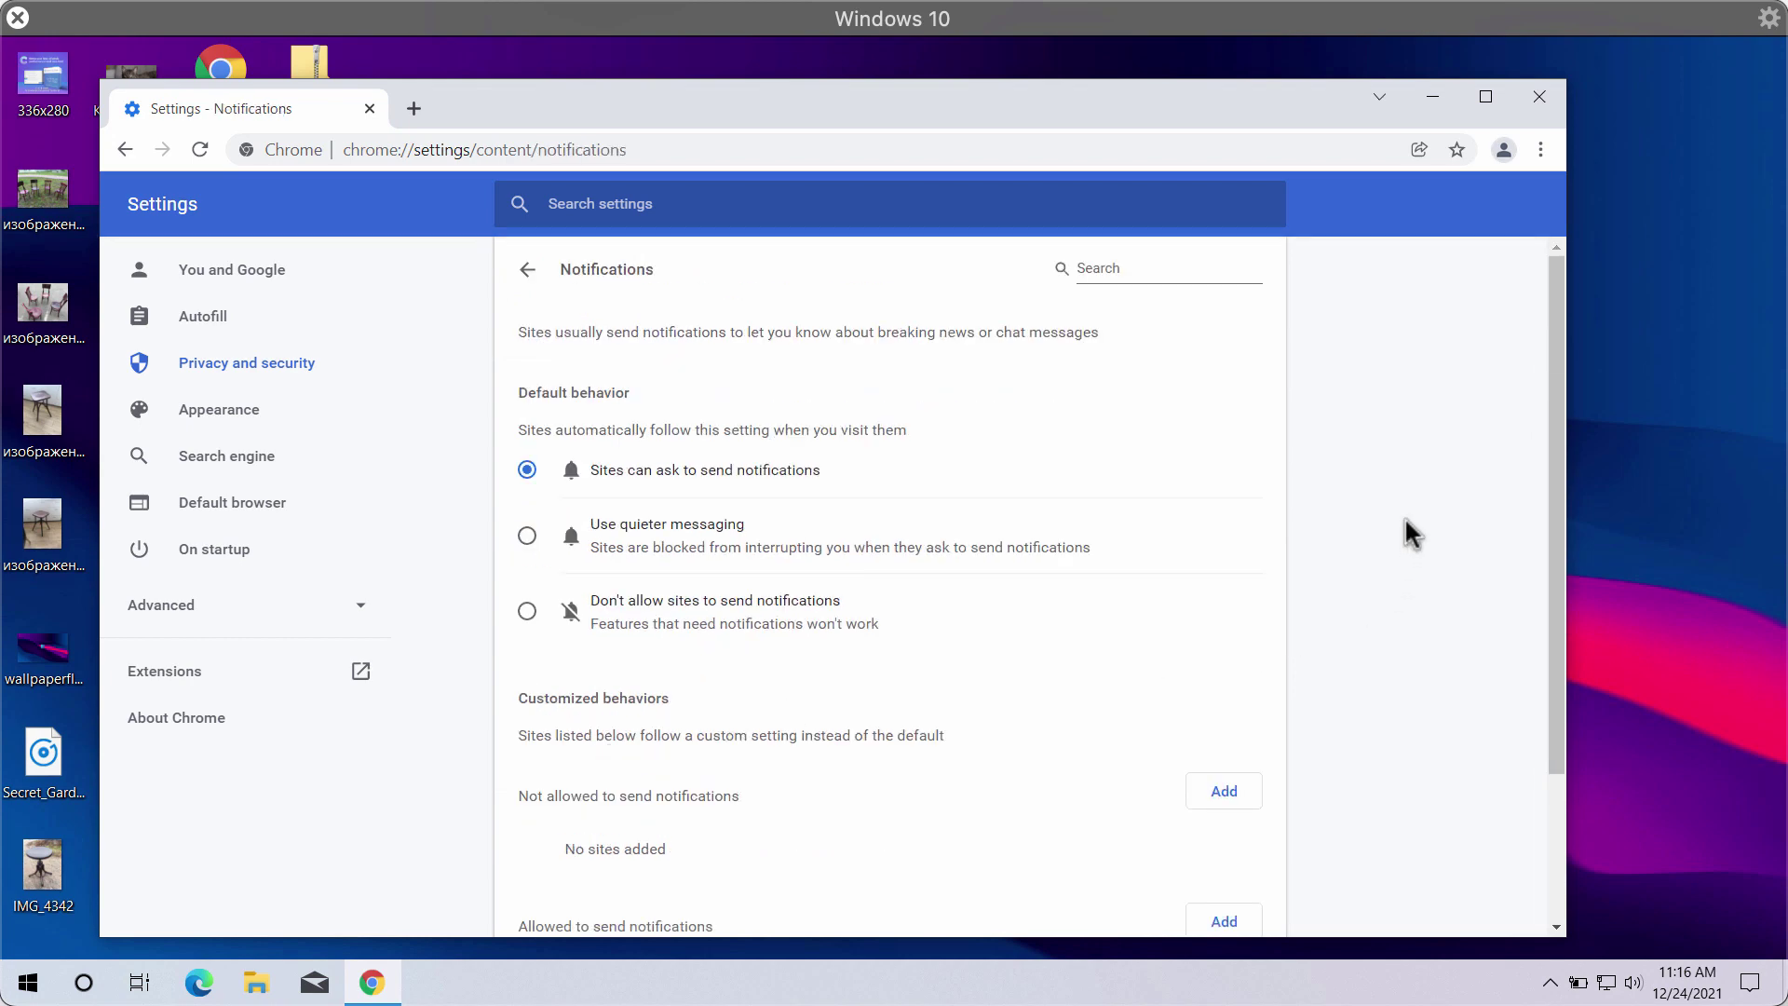
pyautogui.moveTo(1566, 501); pyautogui.dragTo(1549, 739)
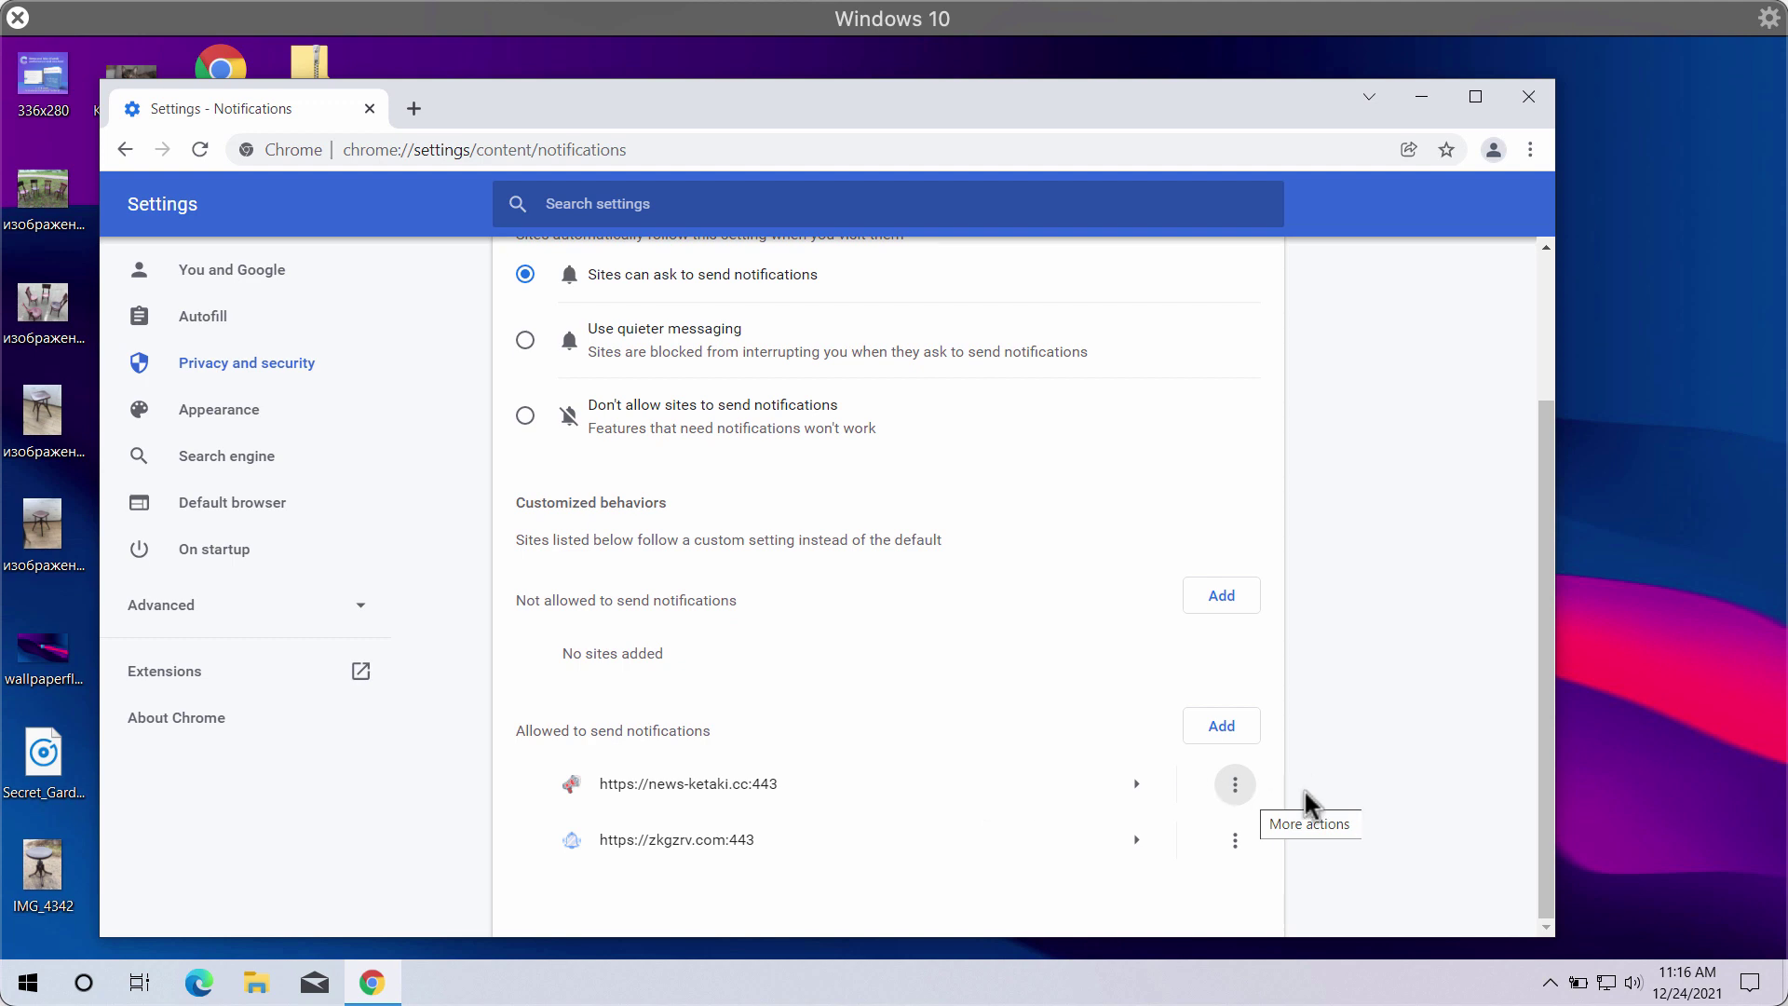
# Remove news-ketaki.cc and zkgzrv.com from the sites allowed to send notifications.
pyautogui.click(1233, 783)
pyautogui.click(1197, 862)
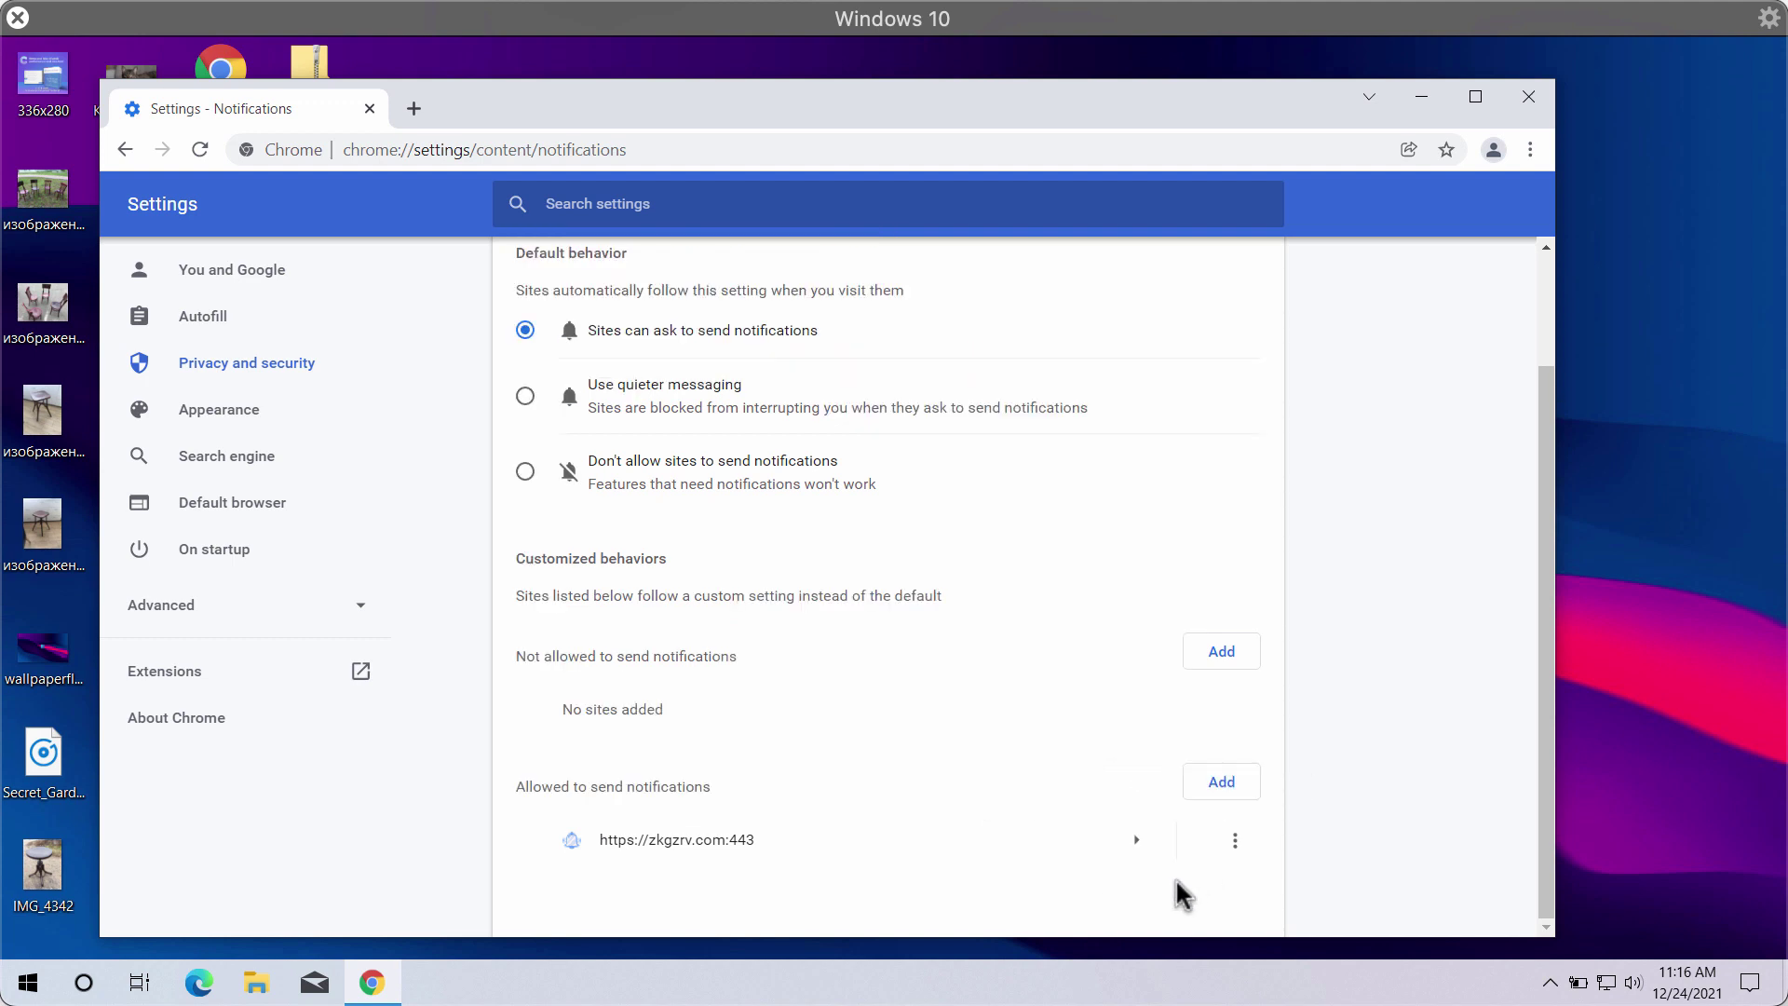
pyautogui.click(1233, 841)
pyautogui.click(1220, 833)
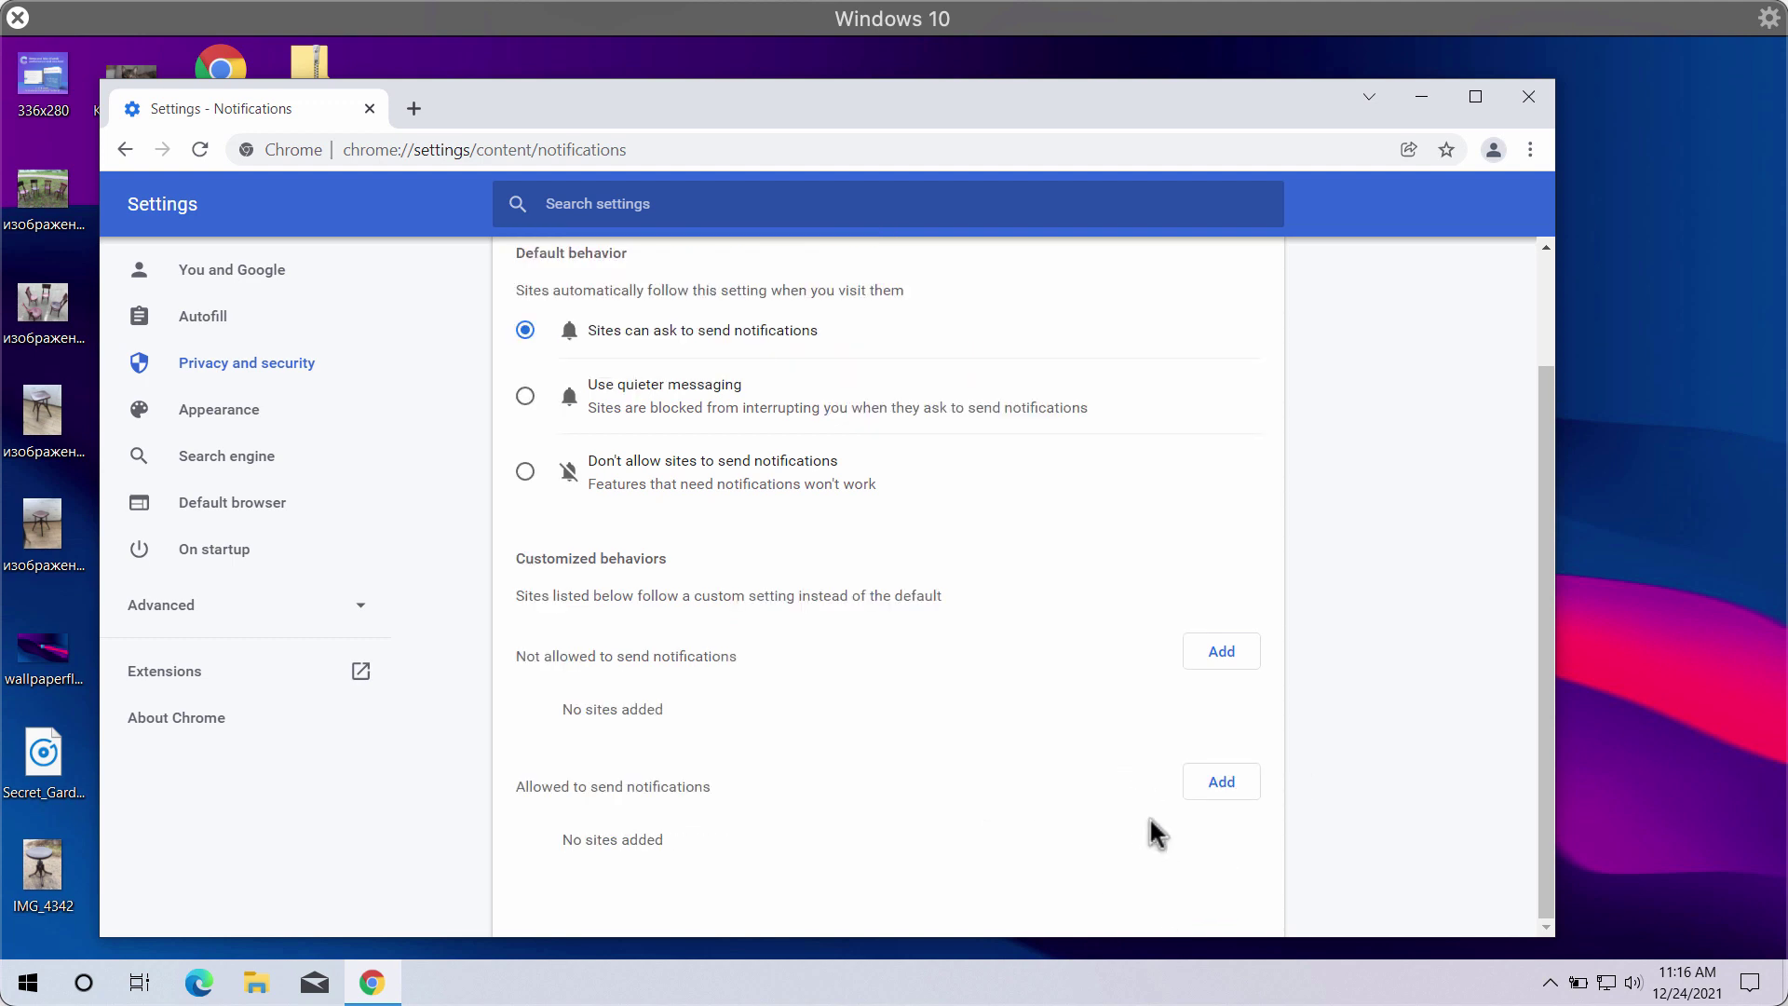
pyautogui.click(886, 160)
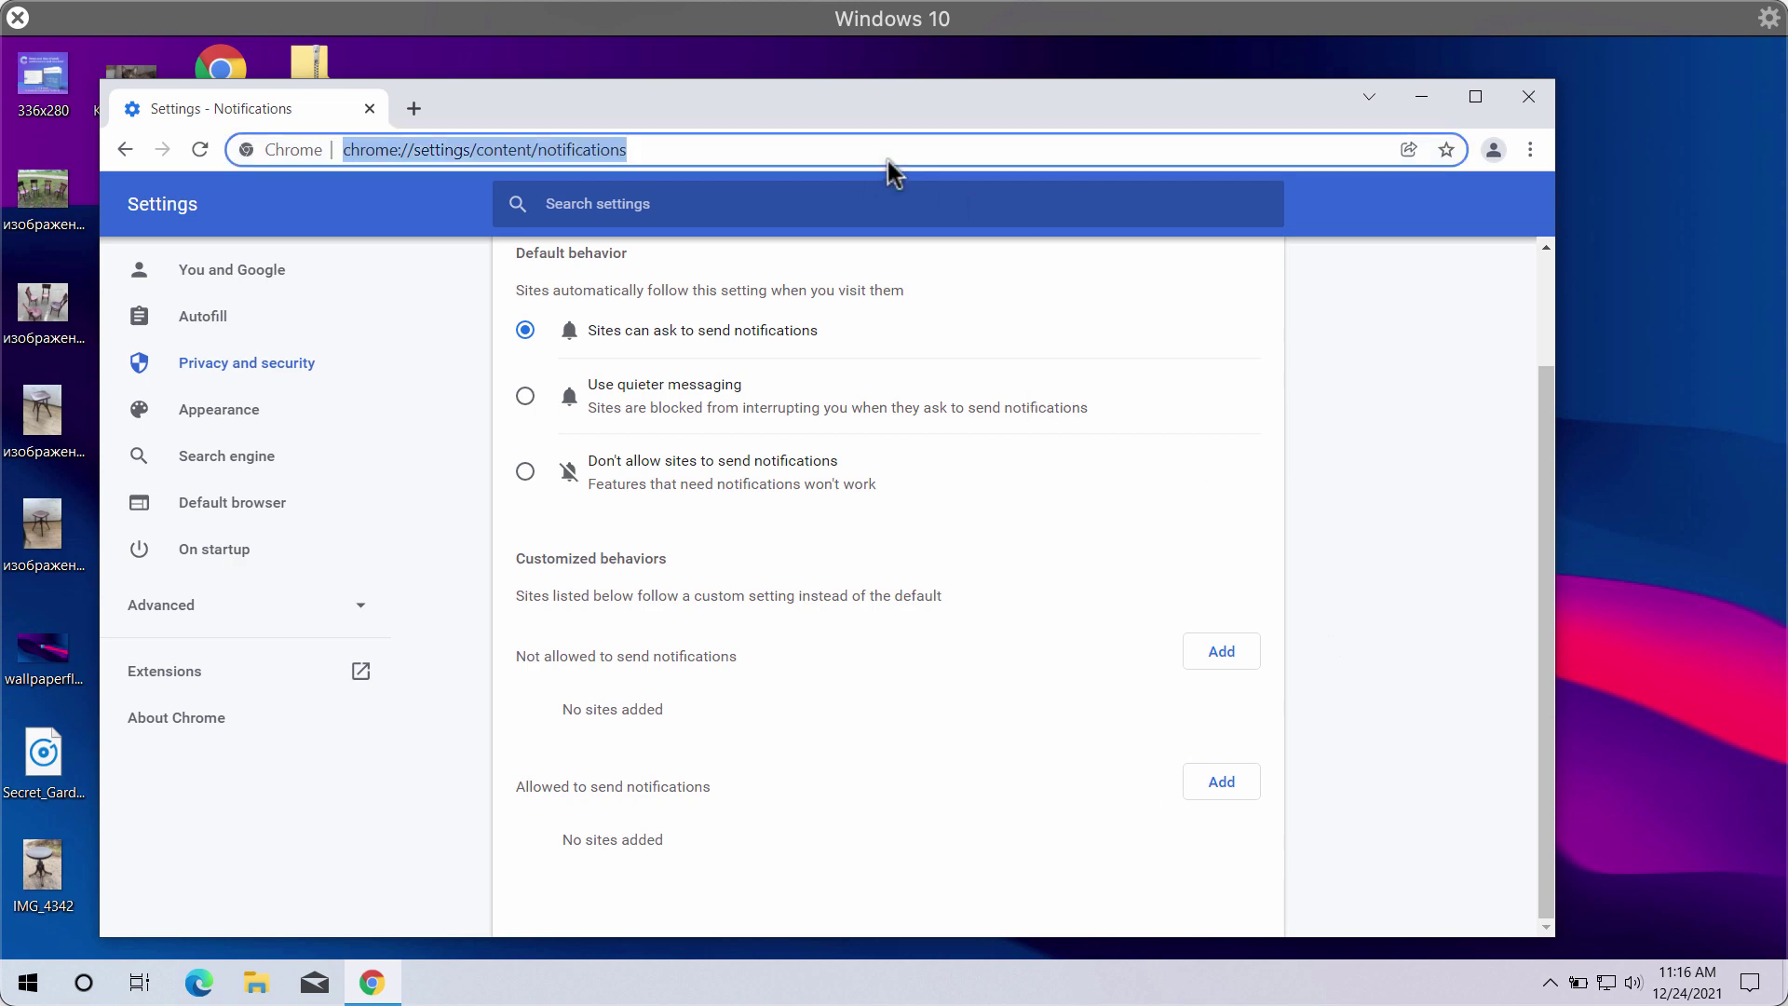
pyautogui.write('combocleaner.com')
# Load combocleaner.com and shift the Chrome window to the right.
pyautogui.press('Return')
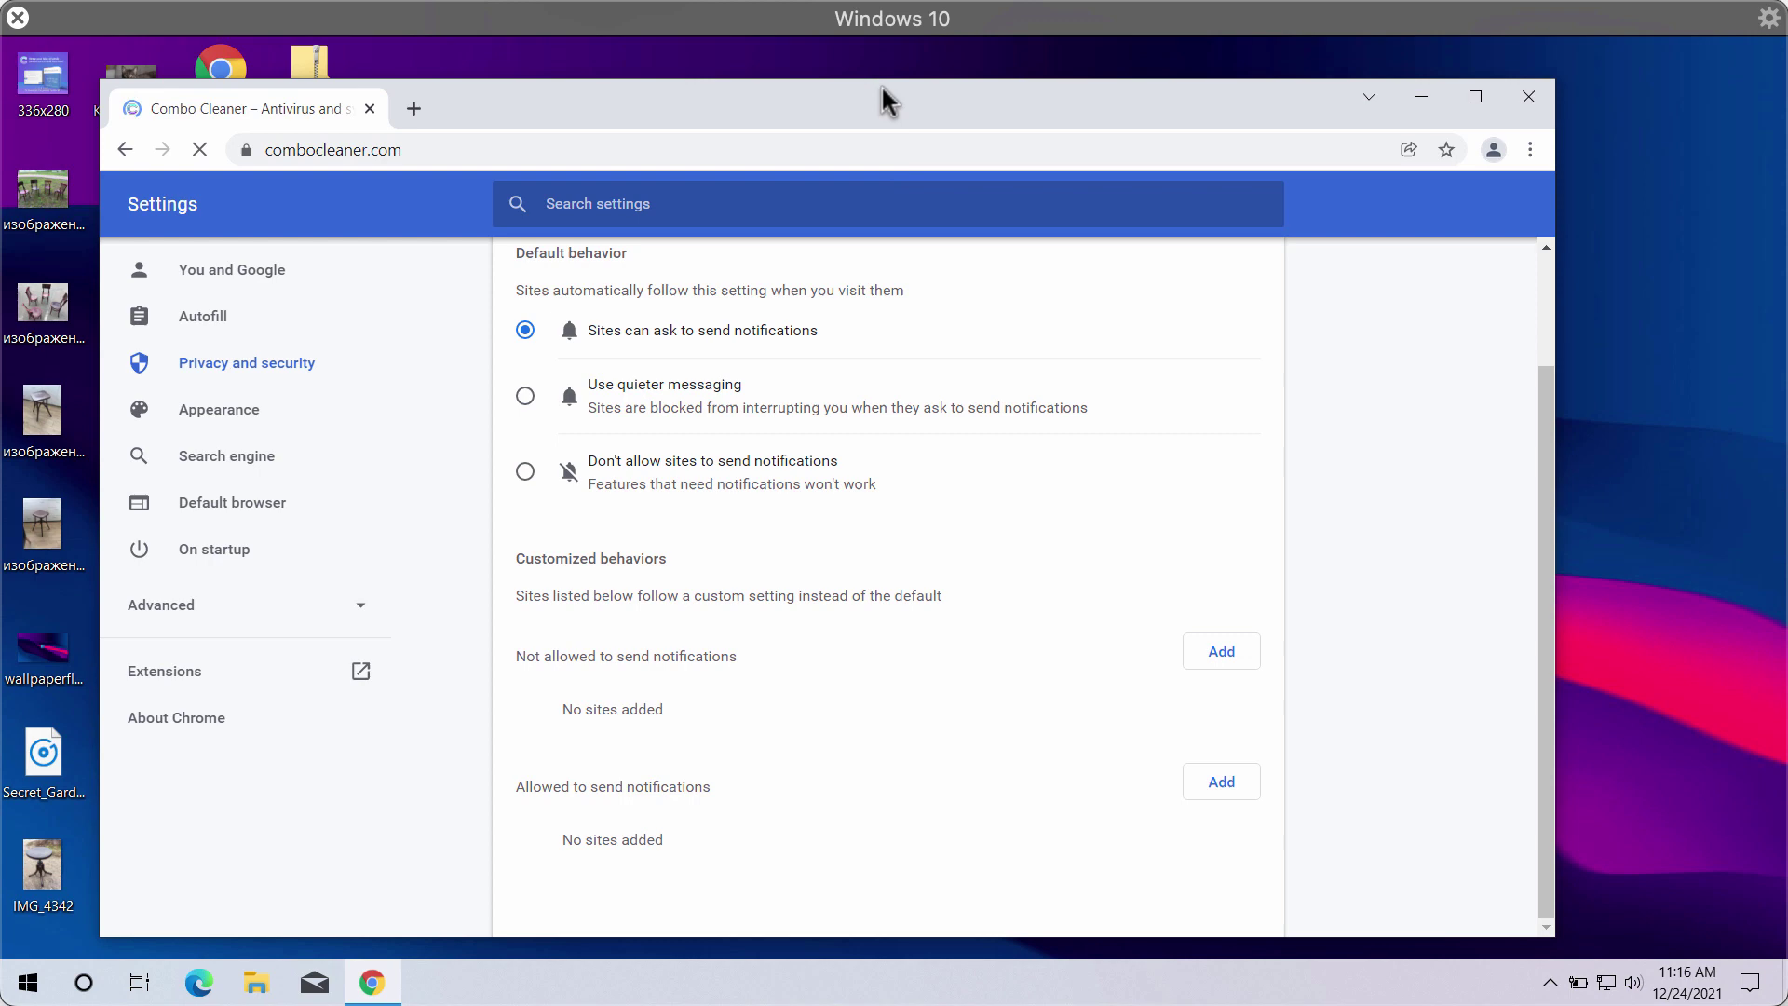
pyautogui.moveTo(879, 96); pyautogui.dragTo(942, 91)
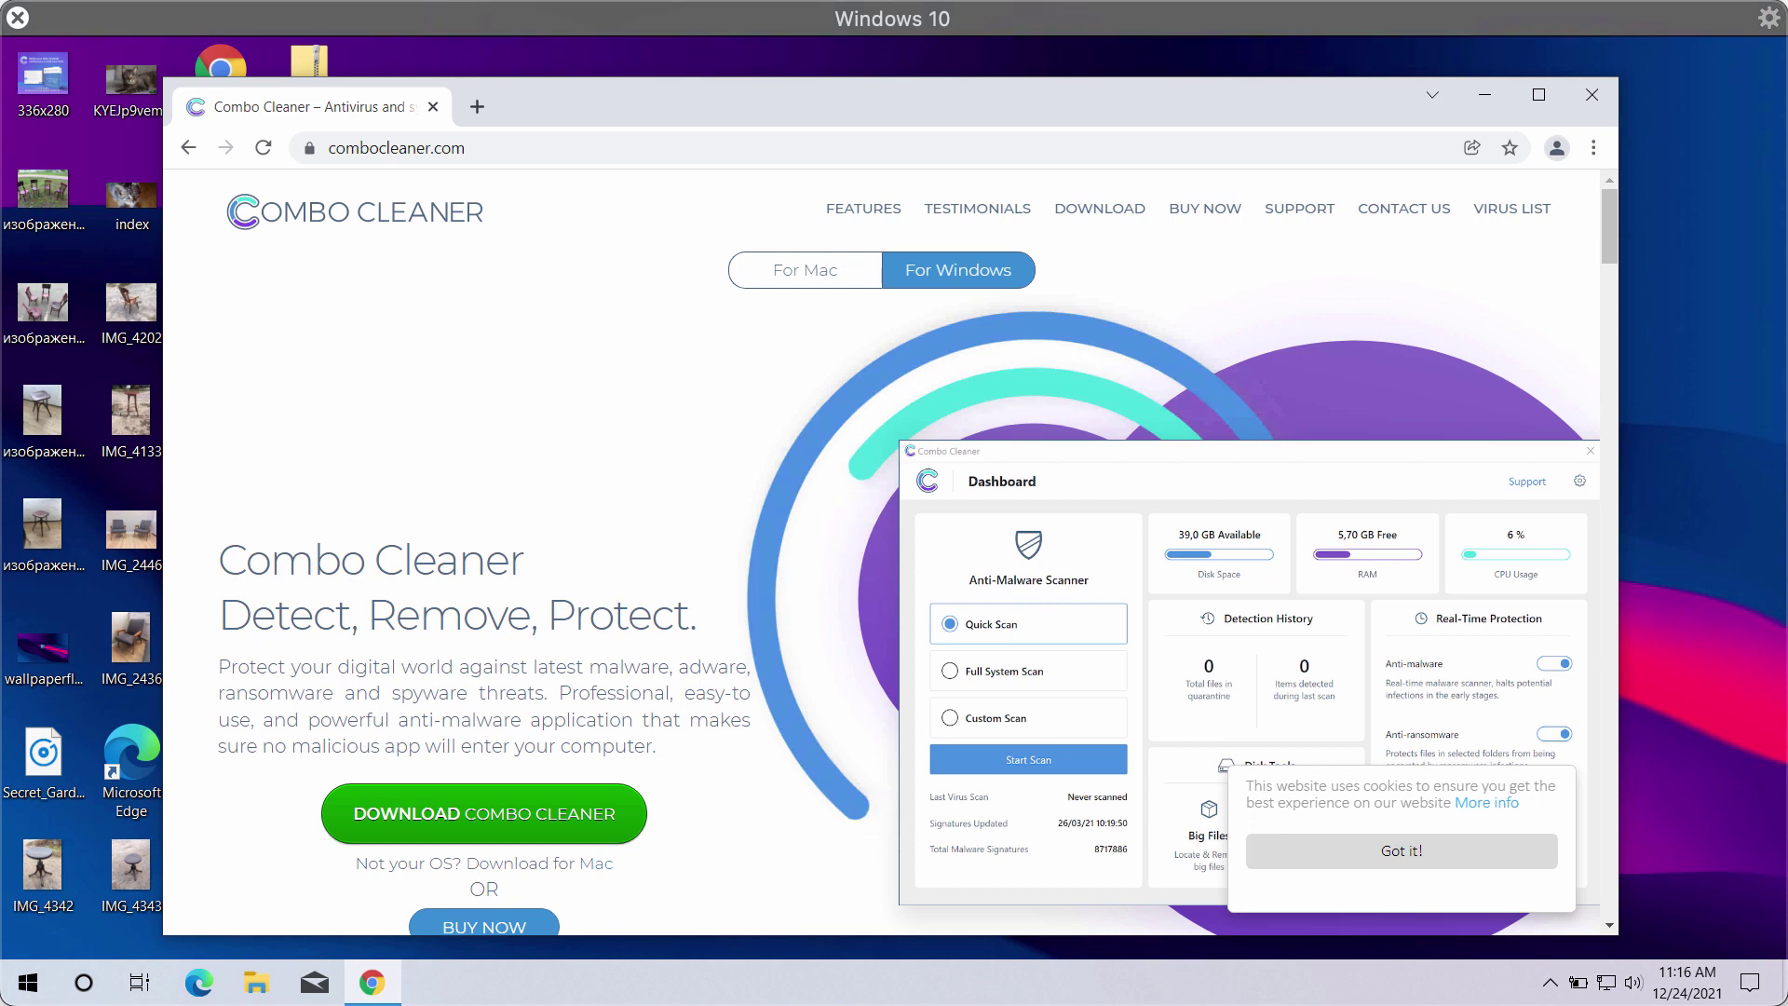
pyautogui.moveTo(776, 106); pyautogui.dragTo(873, 89)
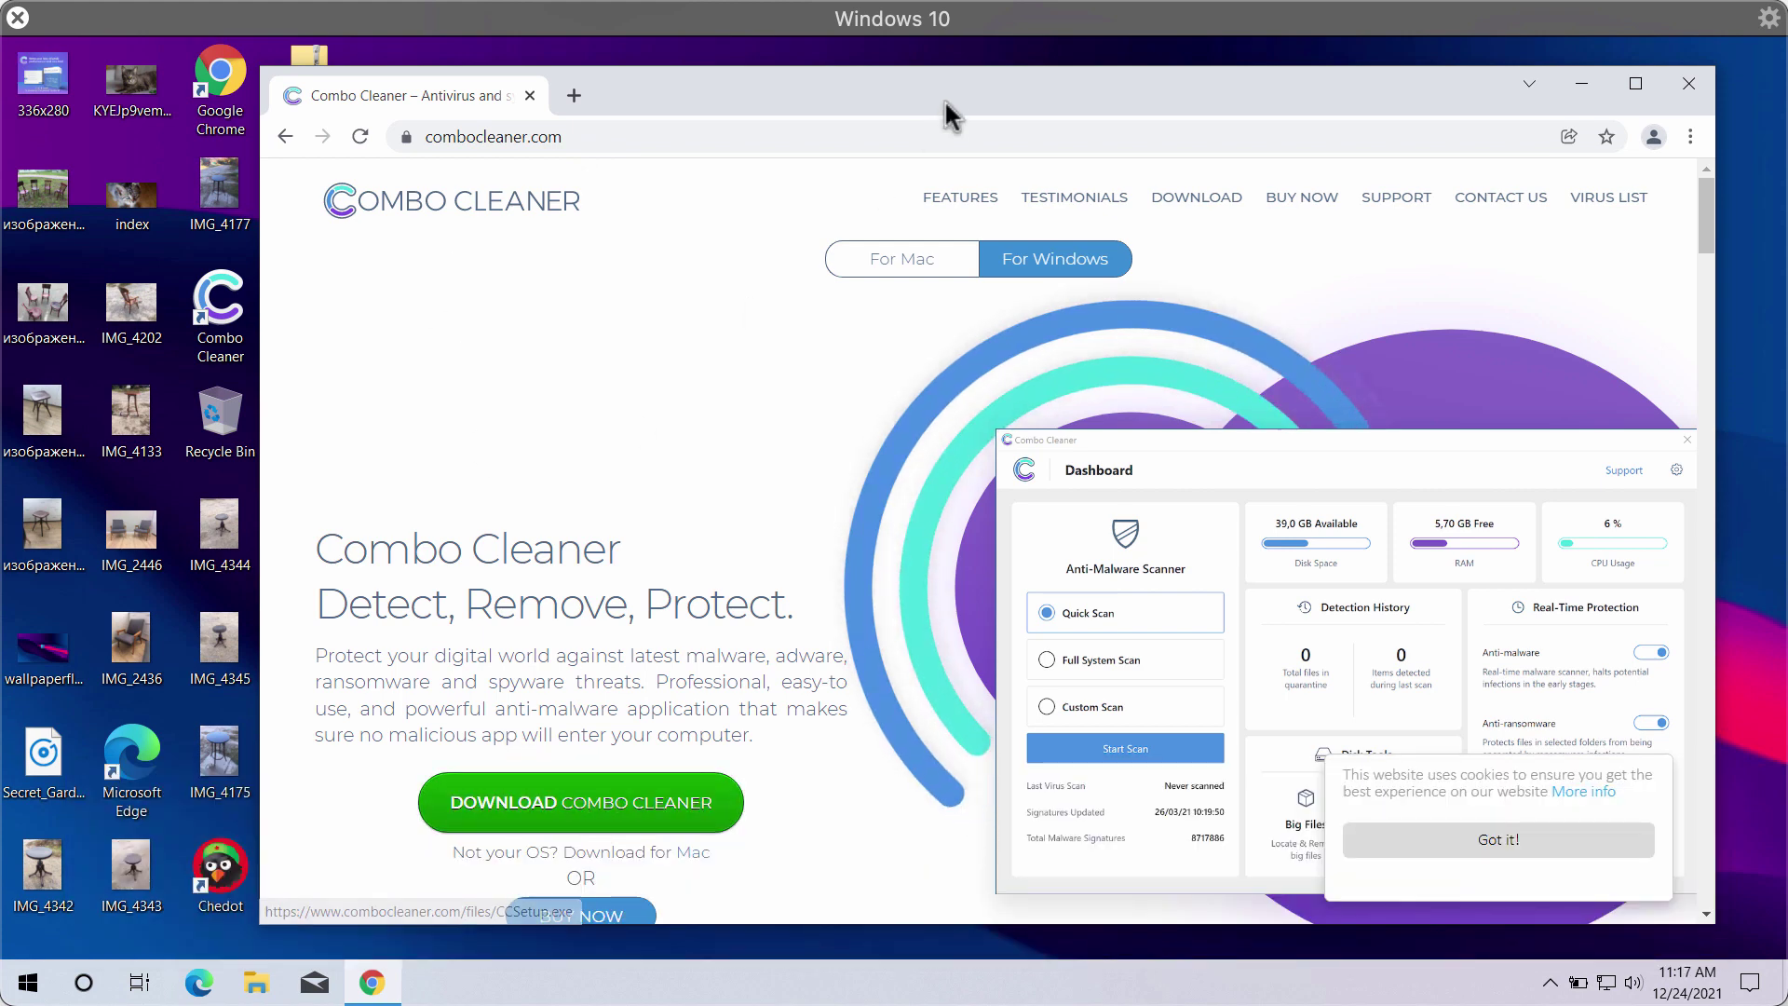
# Launch the Combo Cleaner app from its desktop shortcut.
pyautogui.moveTo(949, 107); pyautogui.dragTo(990, 99)
pyautogui.click(220, 347)
pyautogui.doubleClick(219, 347)
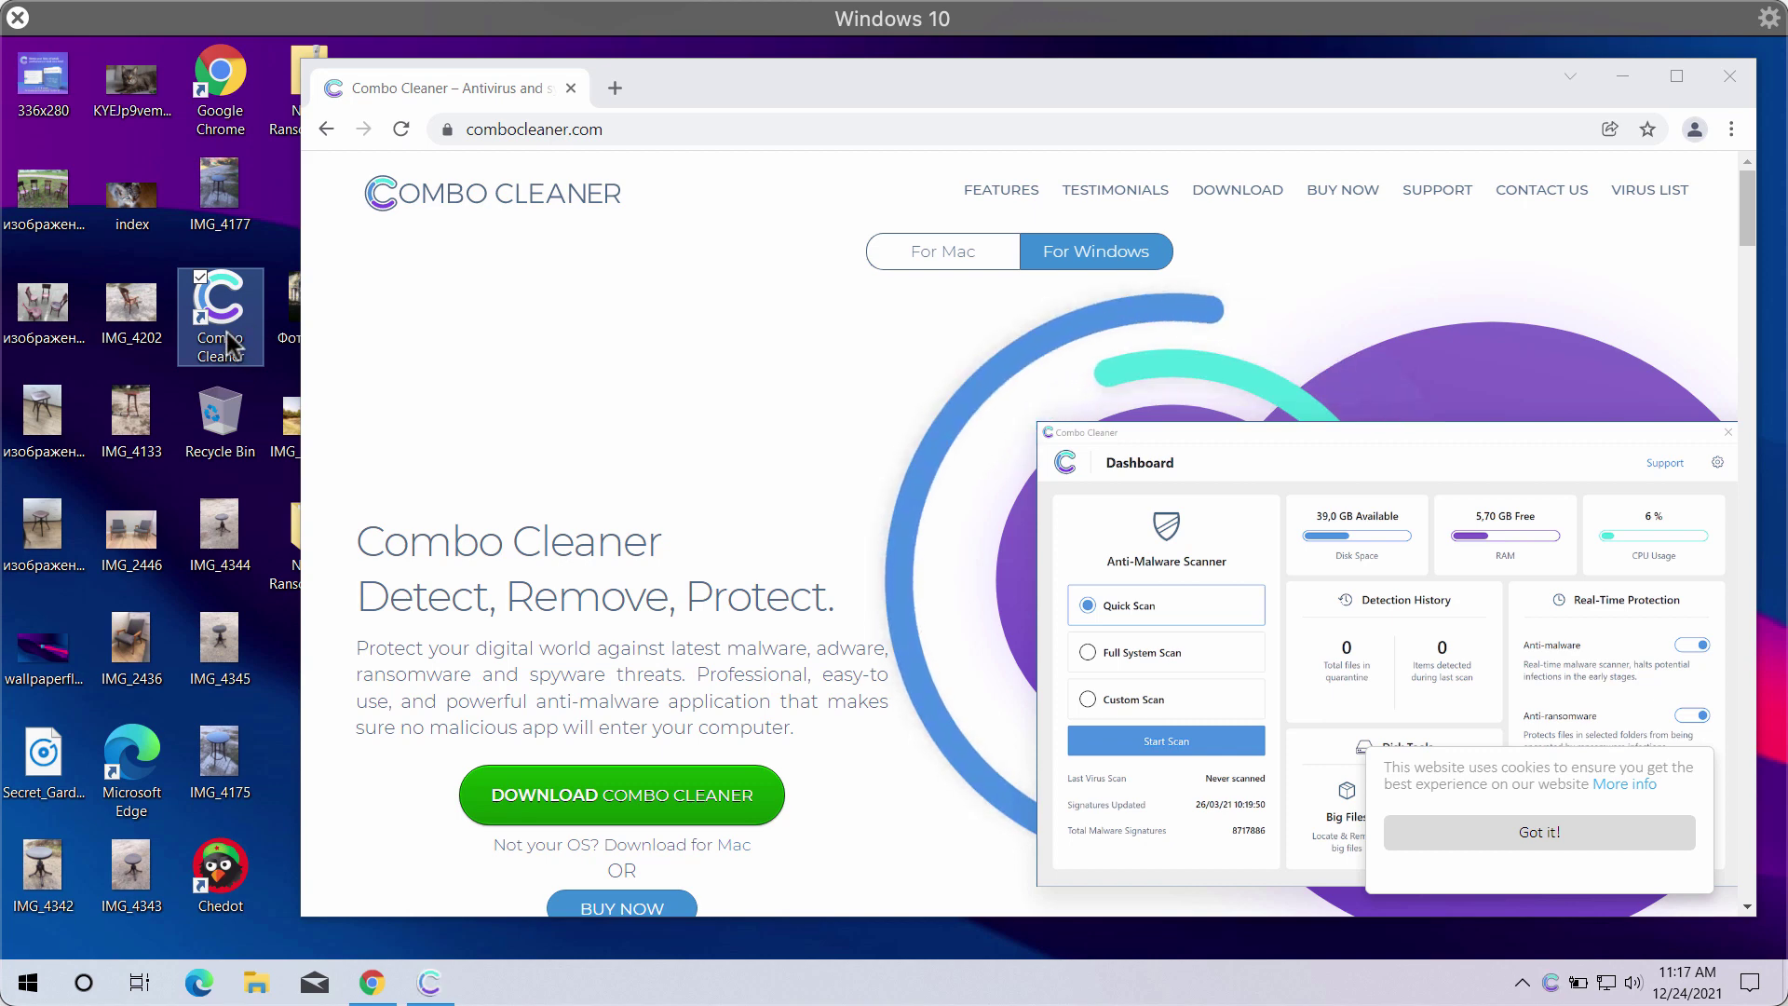
# Minimize Chrome to bring the Combo Cleaner dashboard forward.
pyautogui.click(1623, 77)
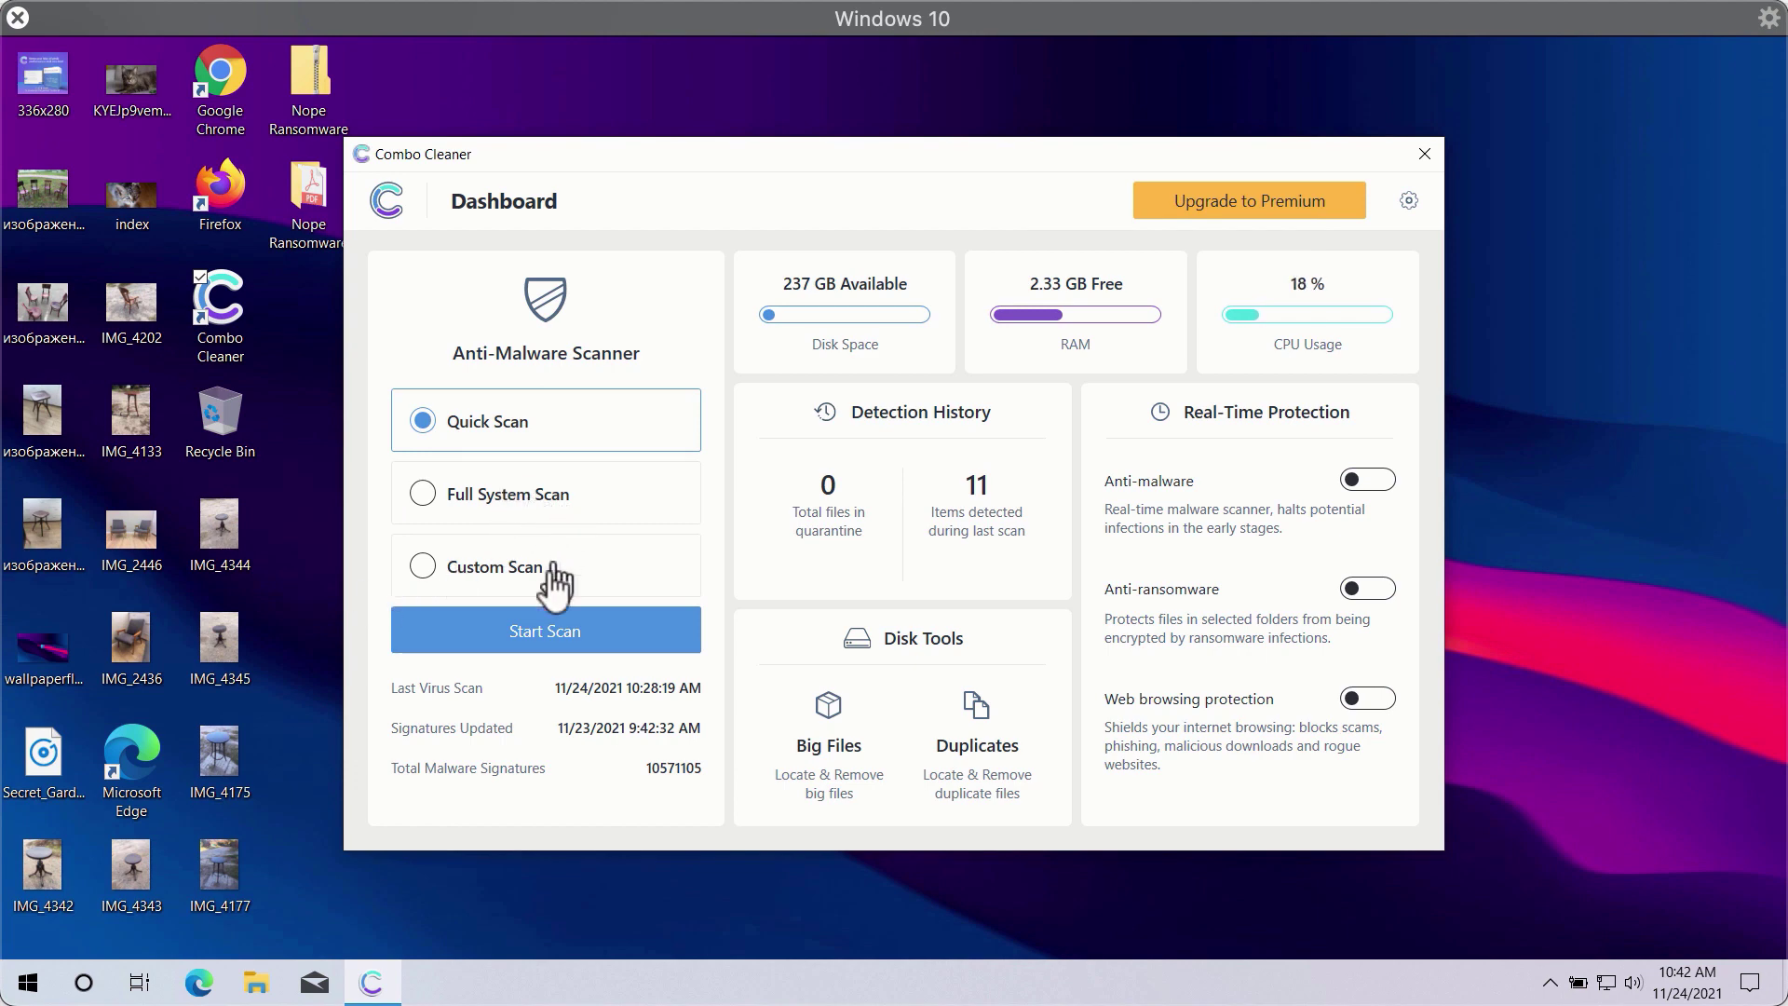
# Start the Quick Scan and open Combo Cleaner's Settings page.
pyautogui.click(541, 636)
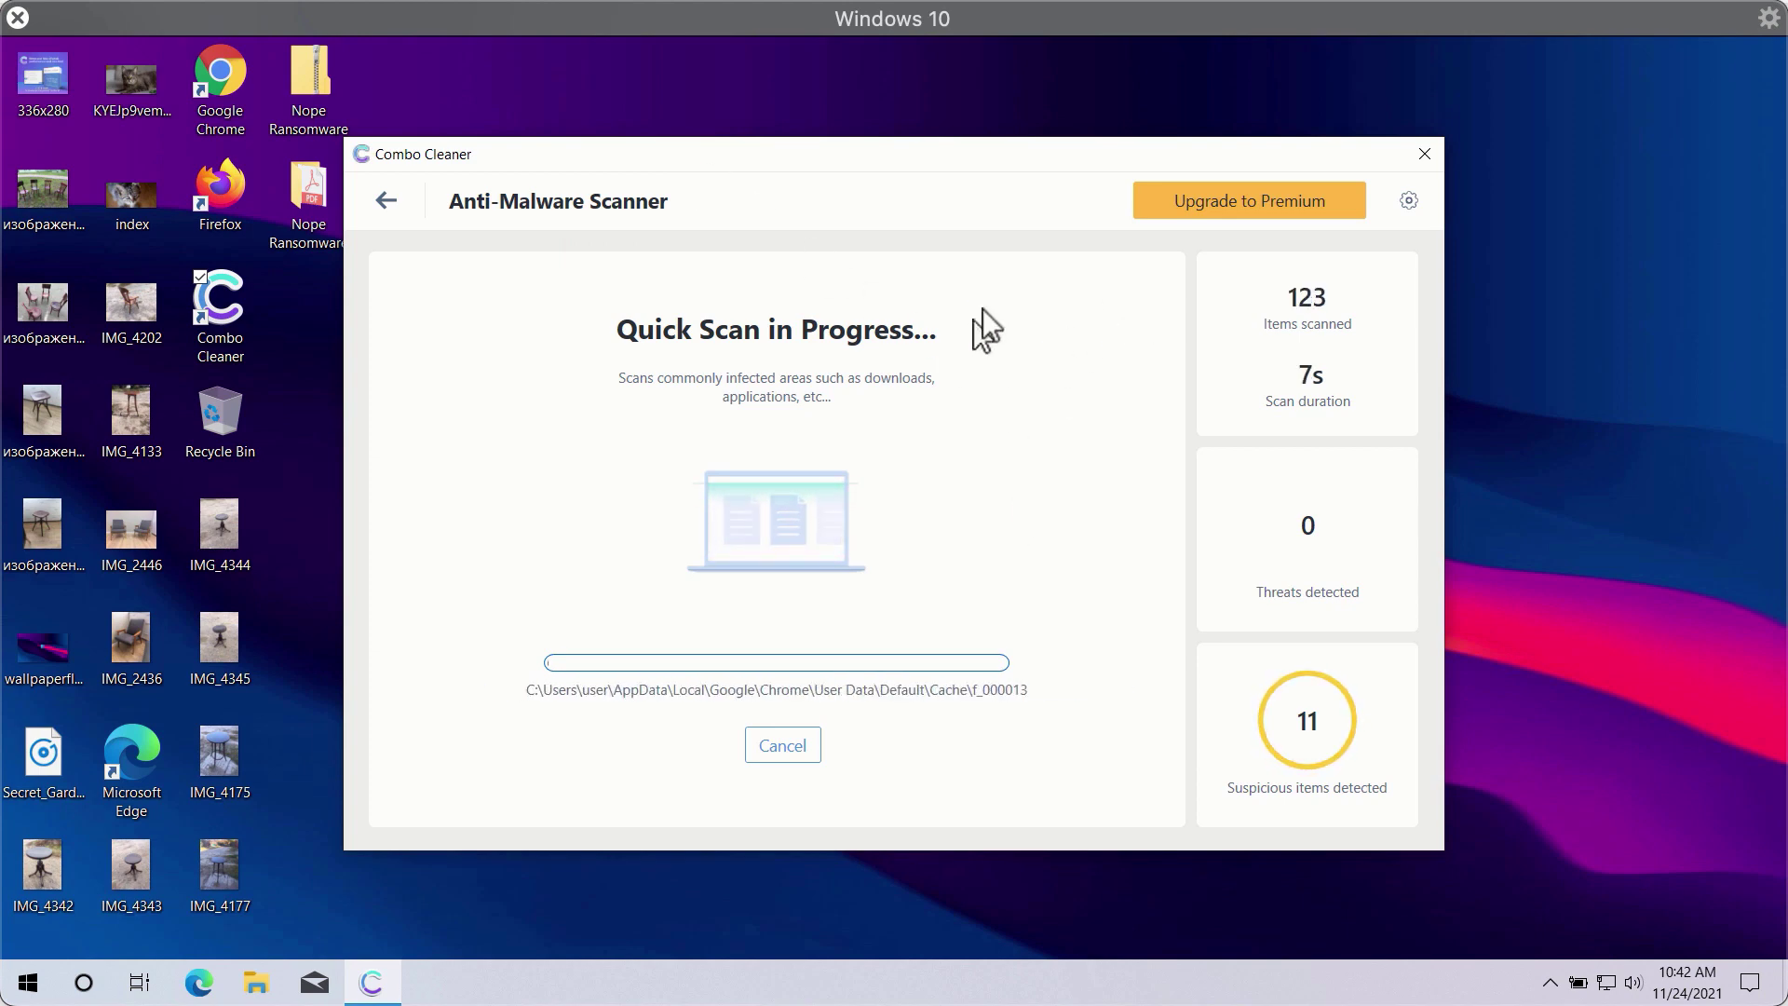
pyautogui.click(1405, 202)
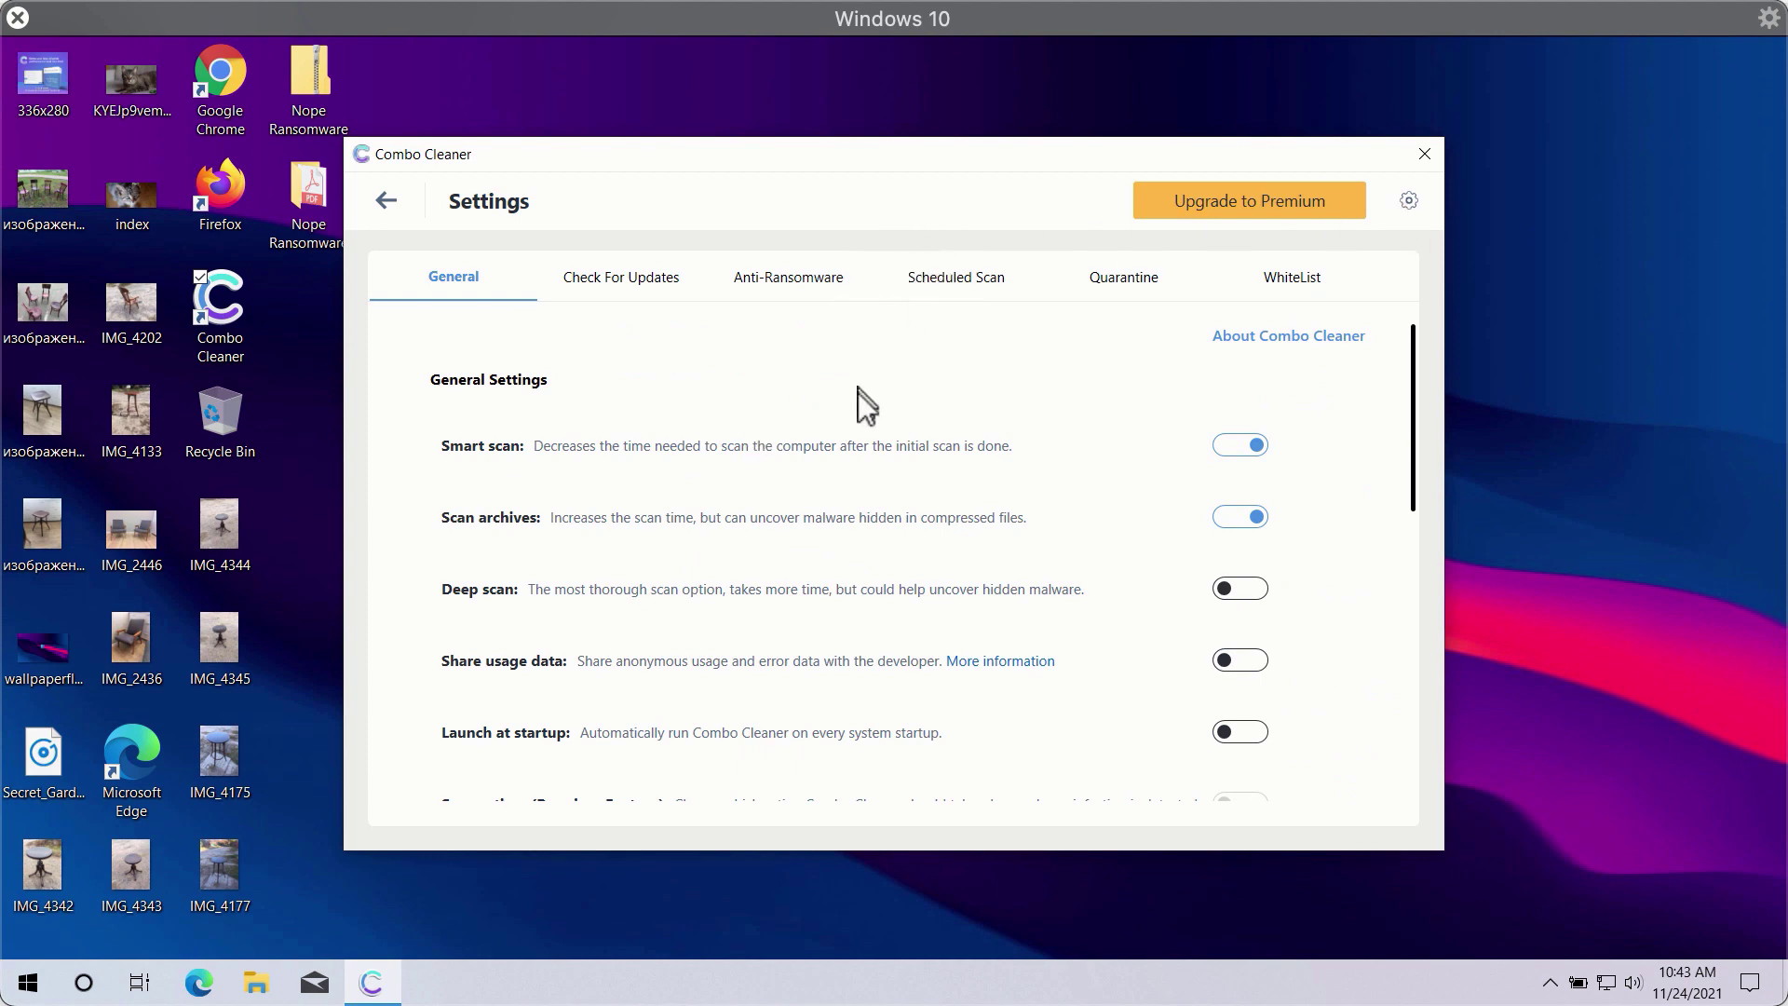
# Browse the Anti-Ransomware, Scheduled Scan and General settings tabs.
pyautogui.click(800, 289)
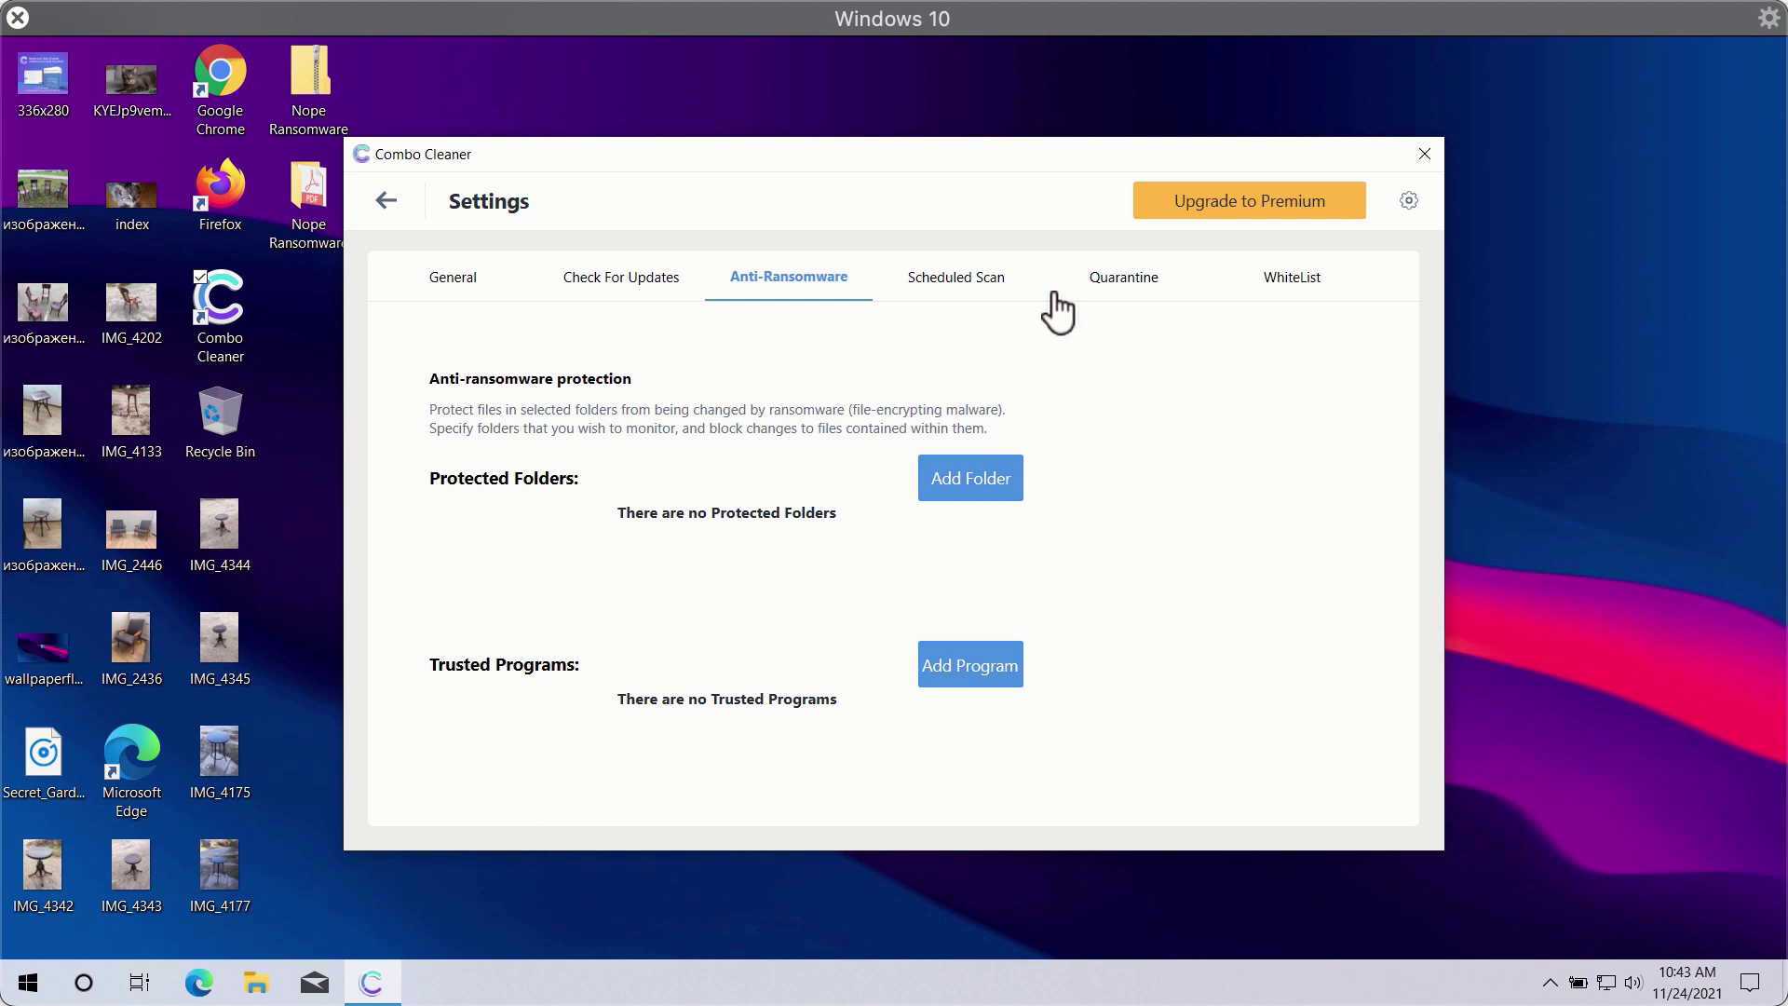
pyautogui.click(982, 299)
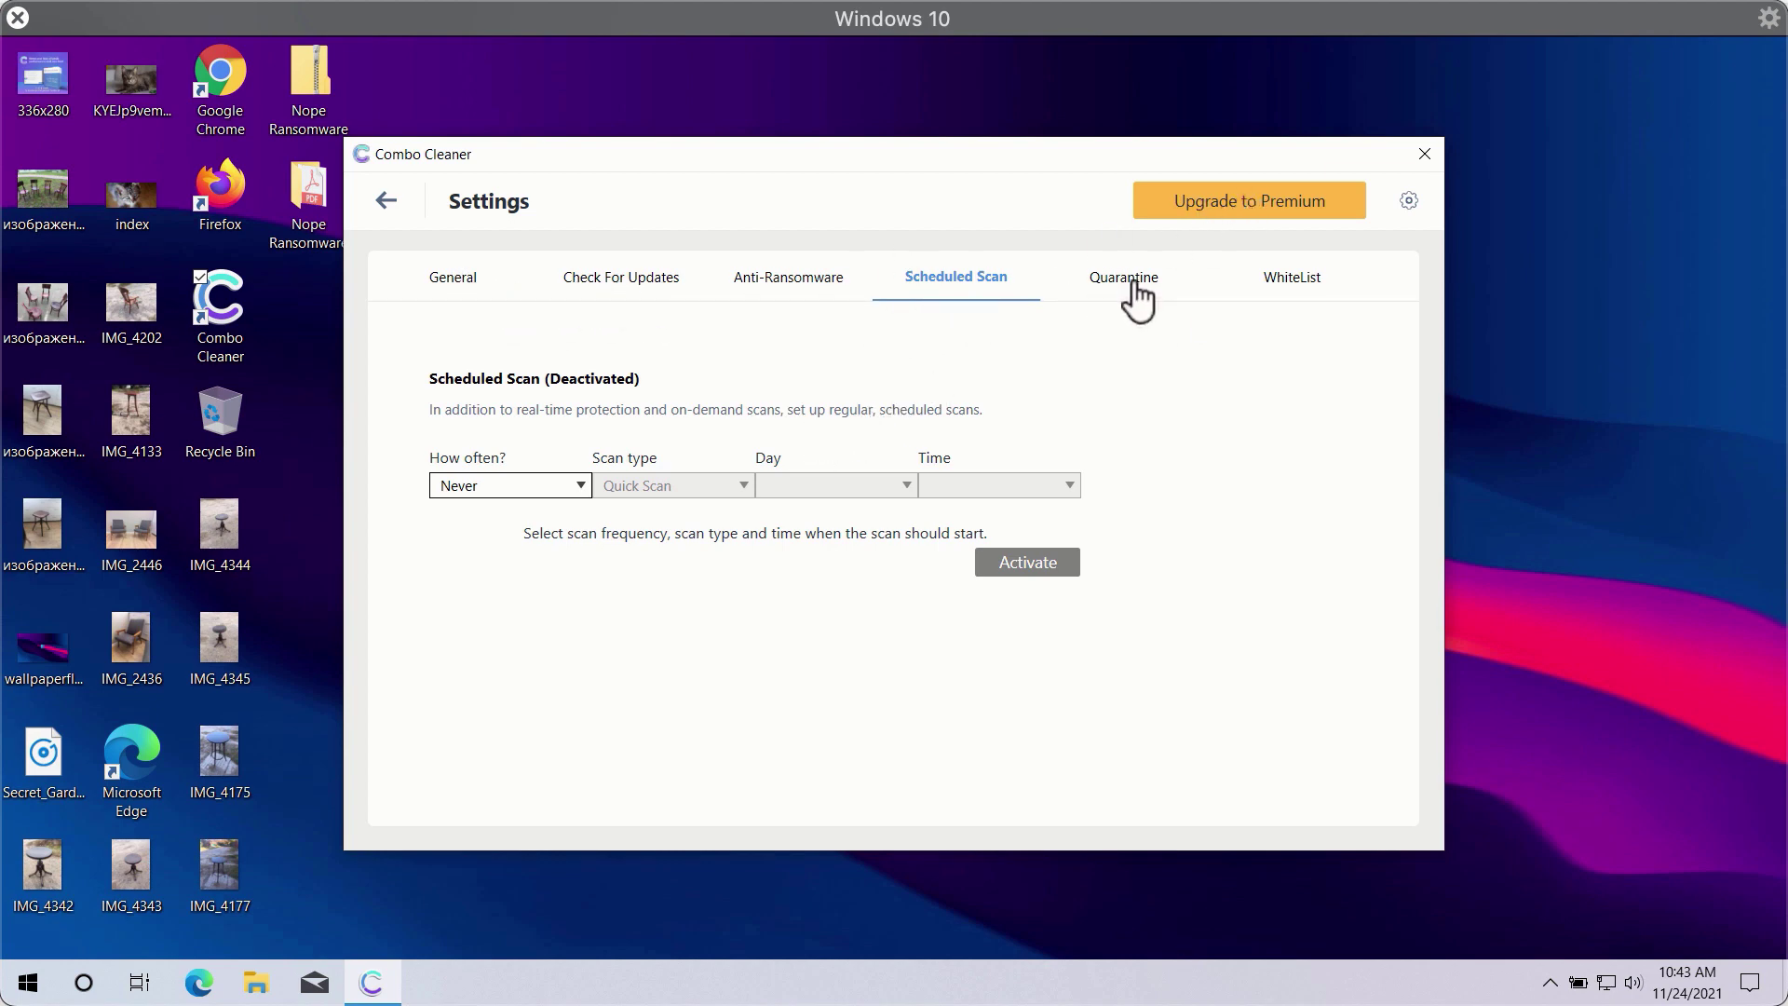
pyautogui.click(442, 288)
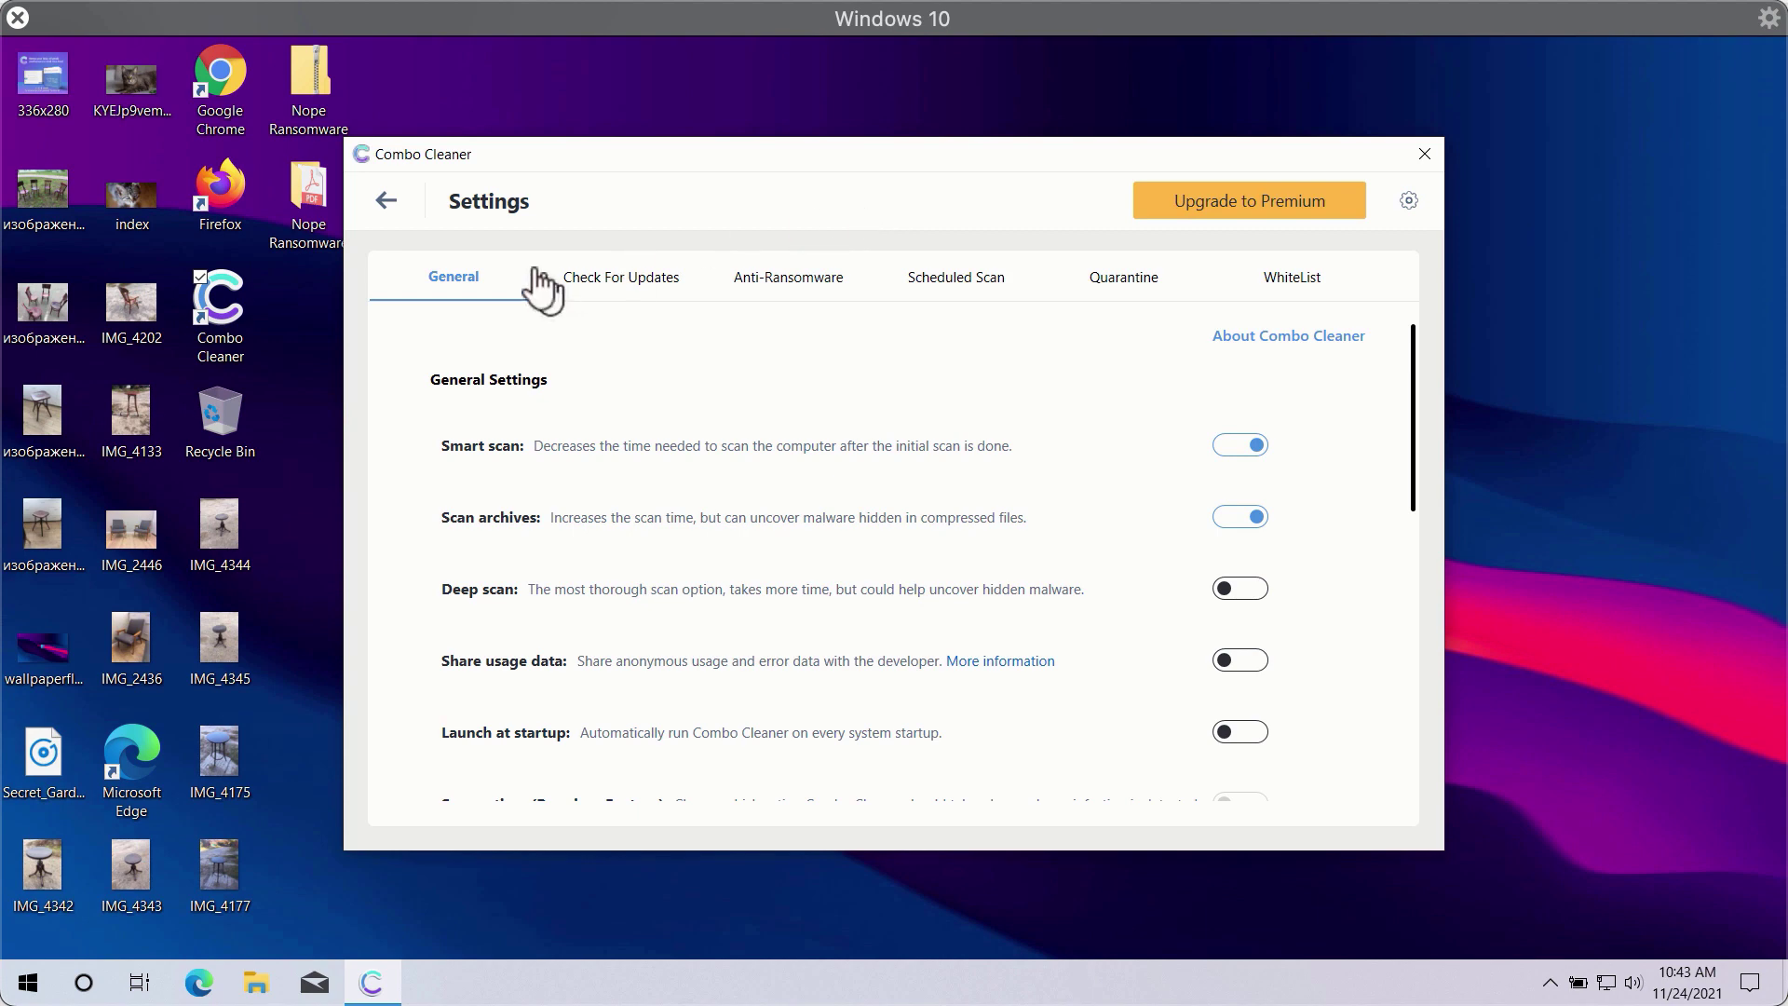
# Cancel the running Quick Scan and confirm, revealing 12 detected threats.
pyautogui.click(390, 211)
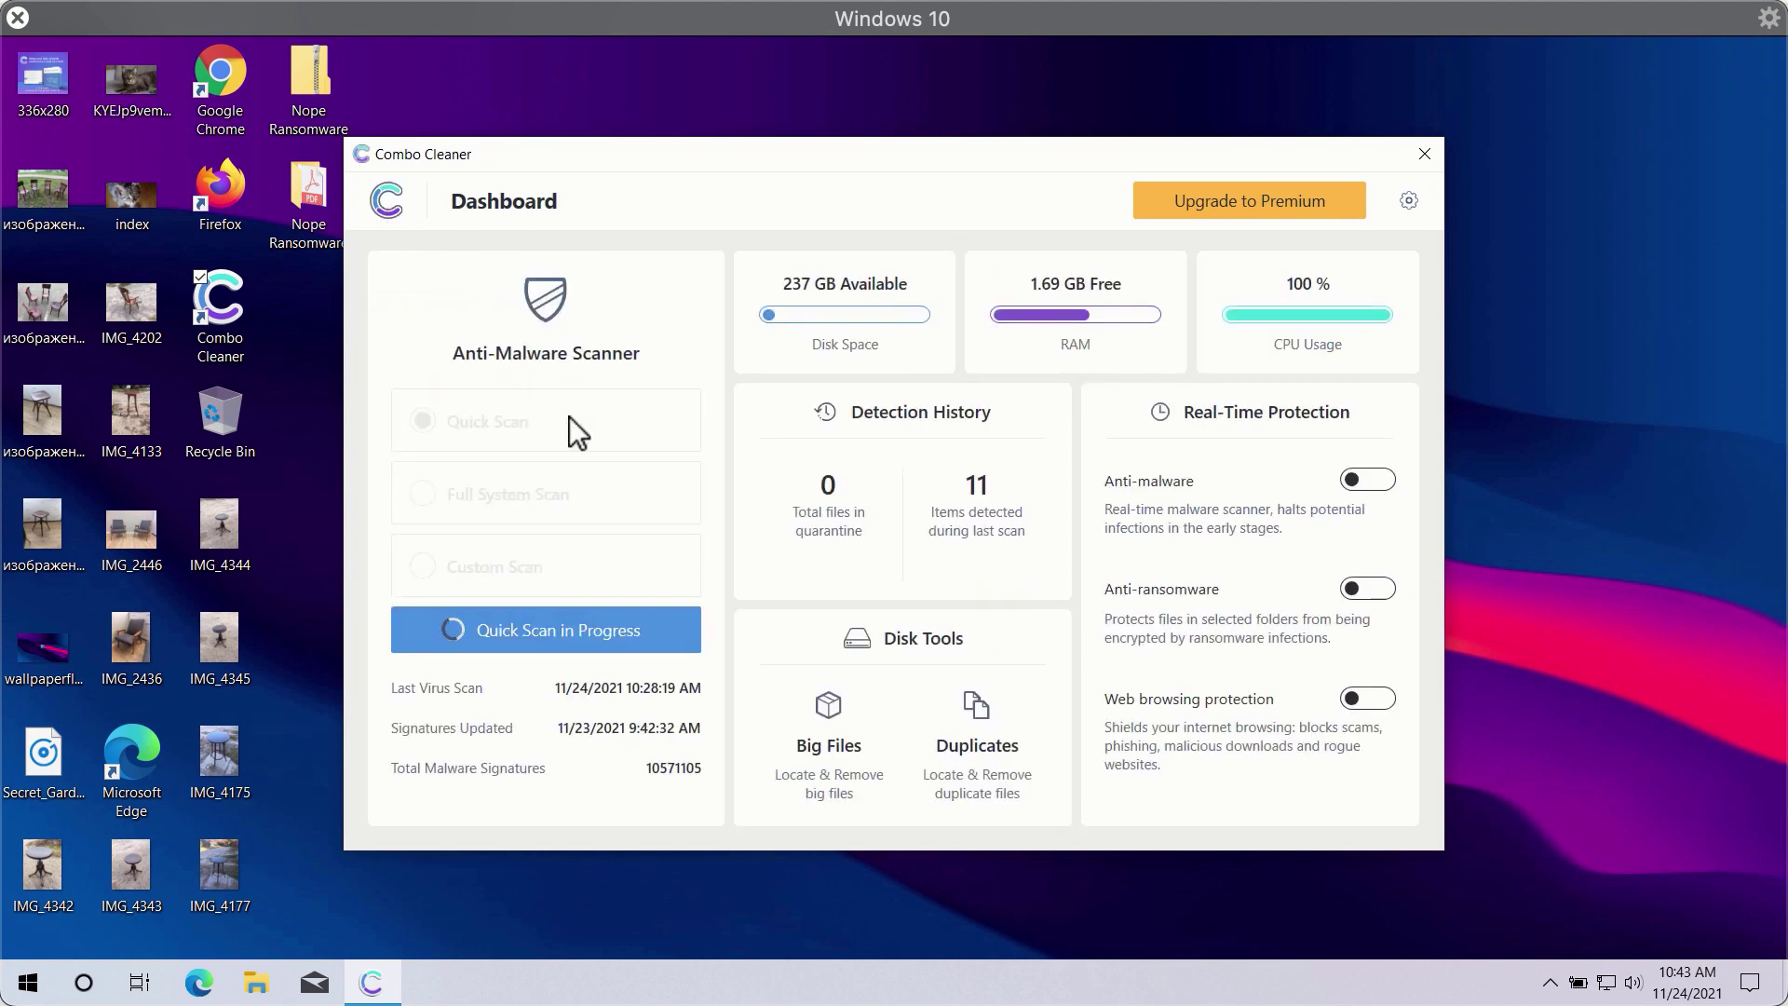
pyautogui.click(636, 628)
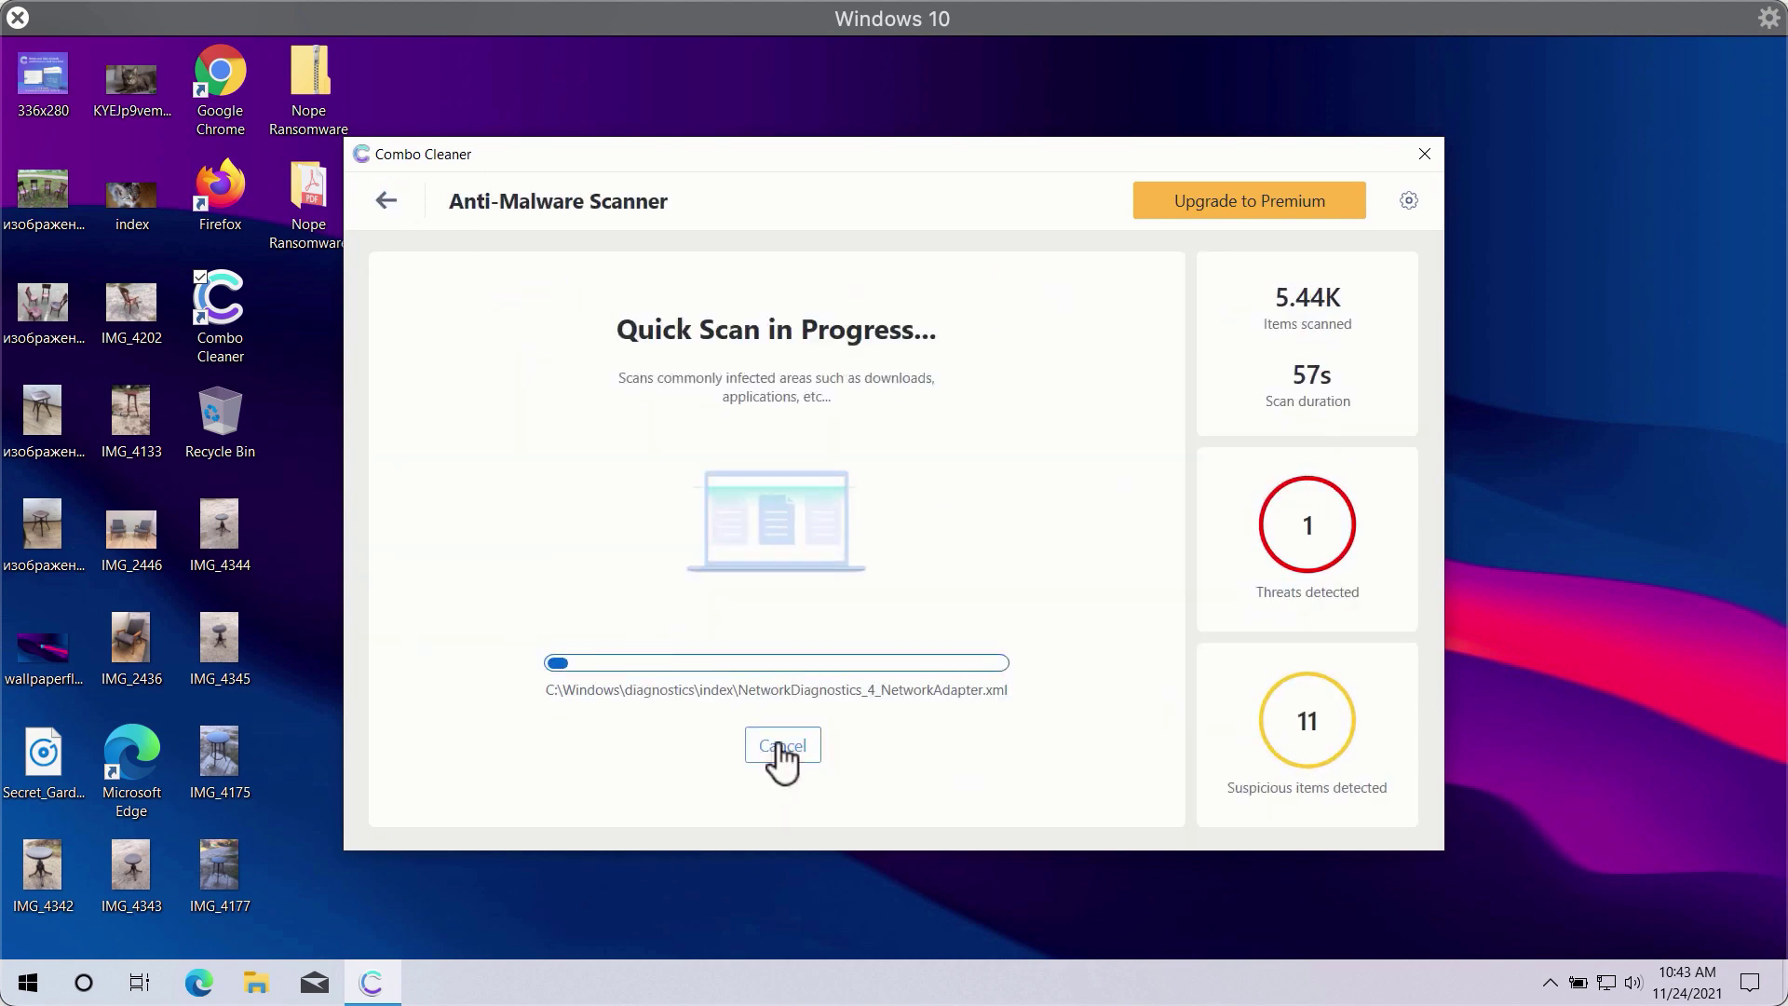
pyautogui.click(780, 749)
pyautogui.click(880, 631)
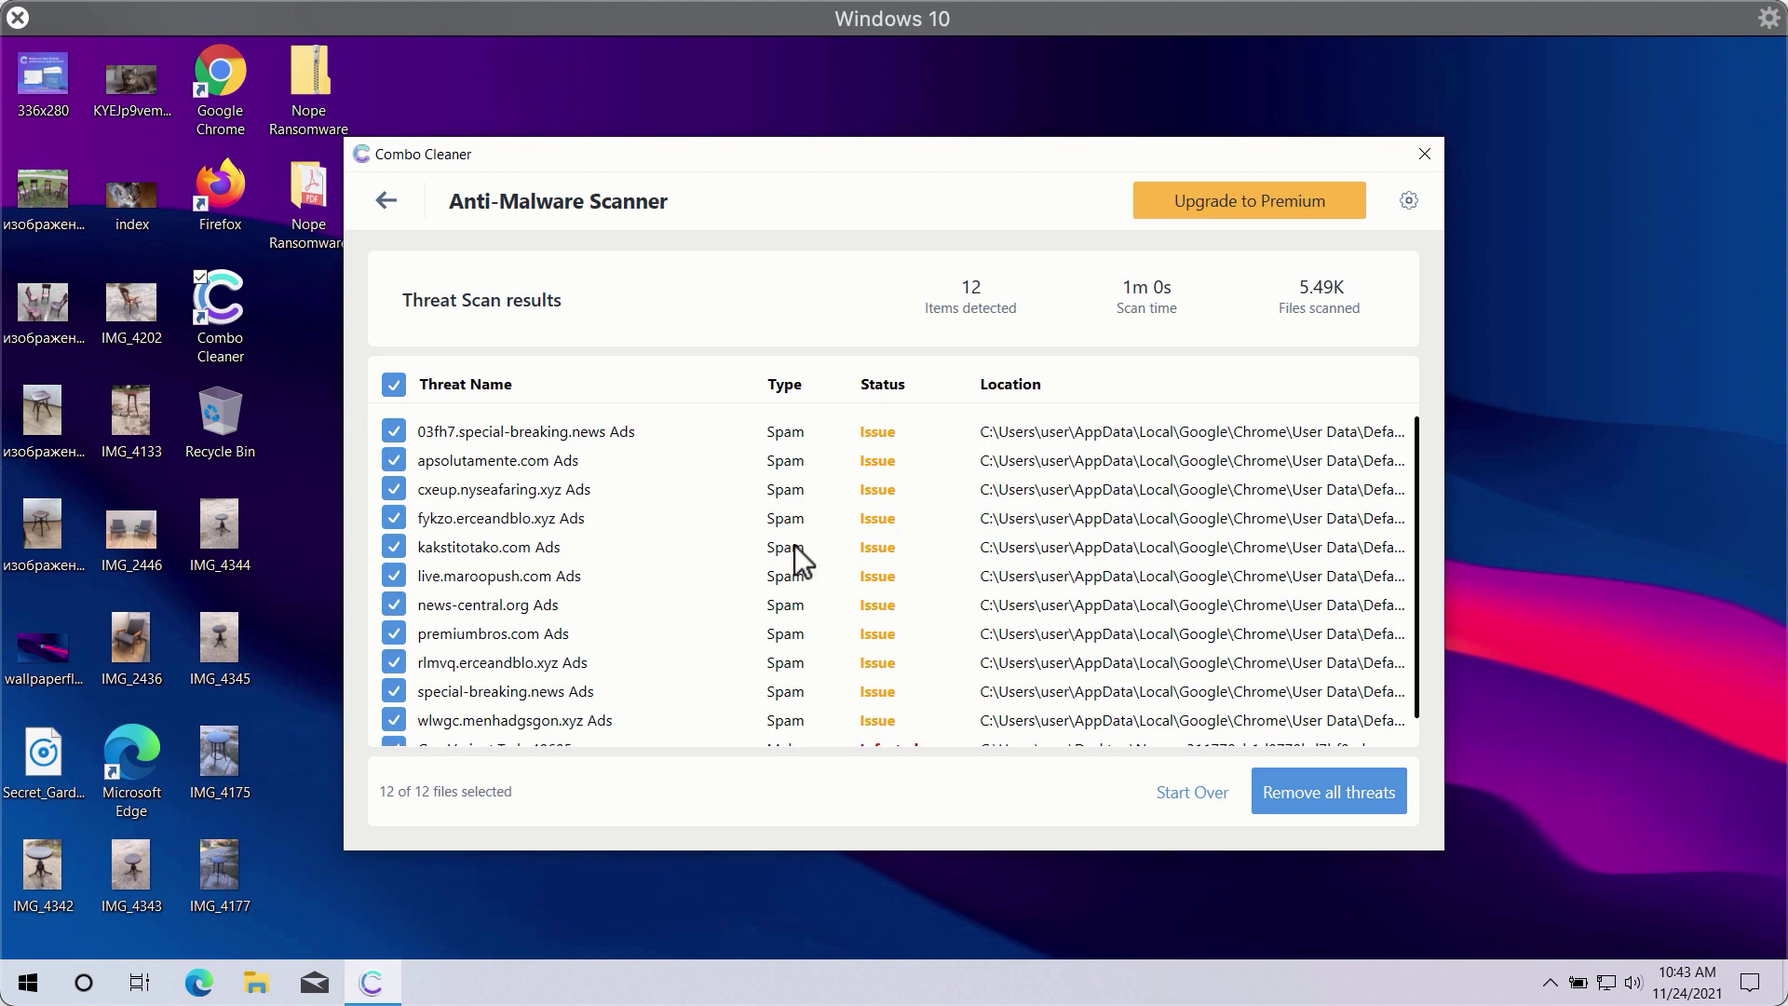
pyautogui.scroll(-1, 795, 544)
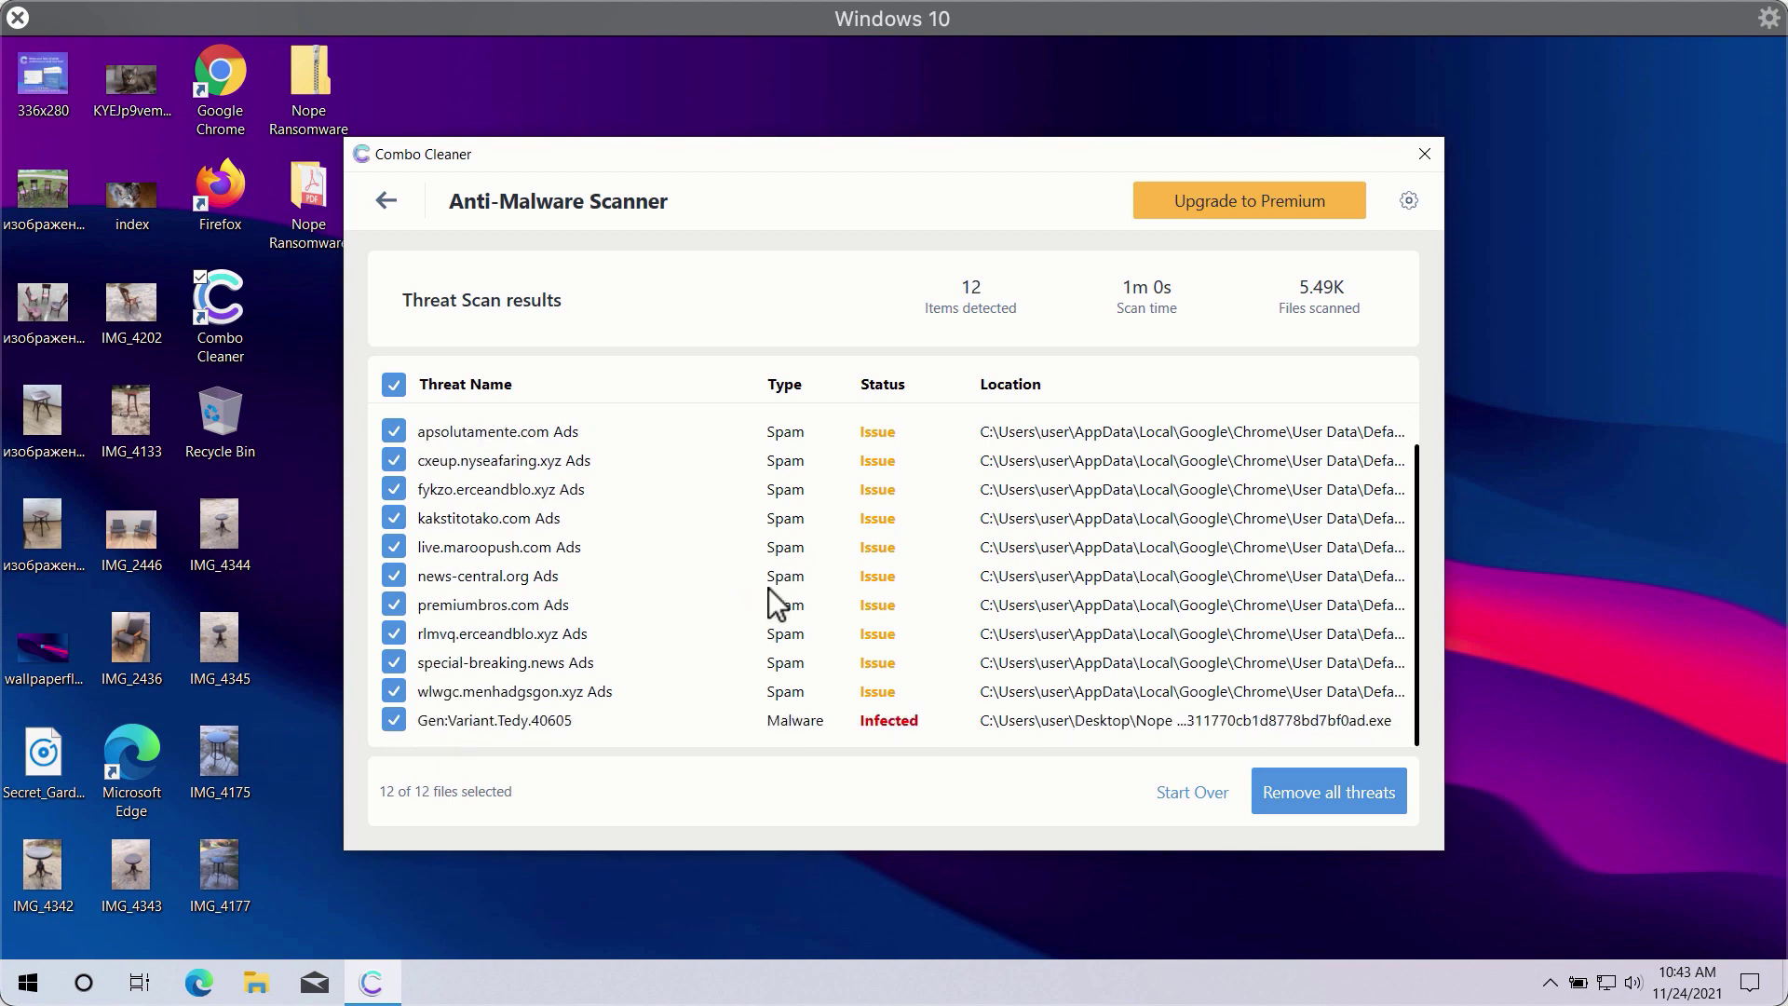
pyautogui.scroll(1, 769, 589)
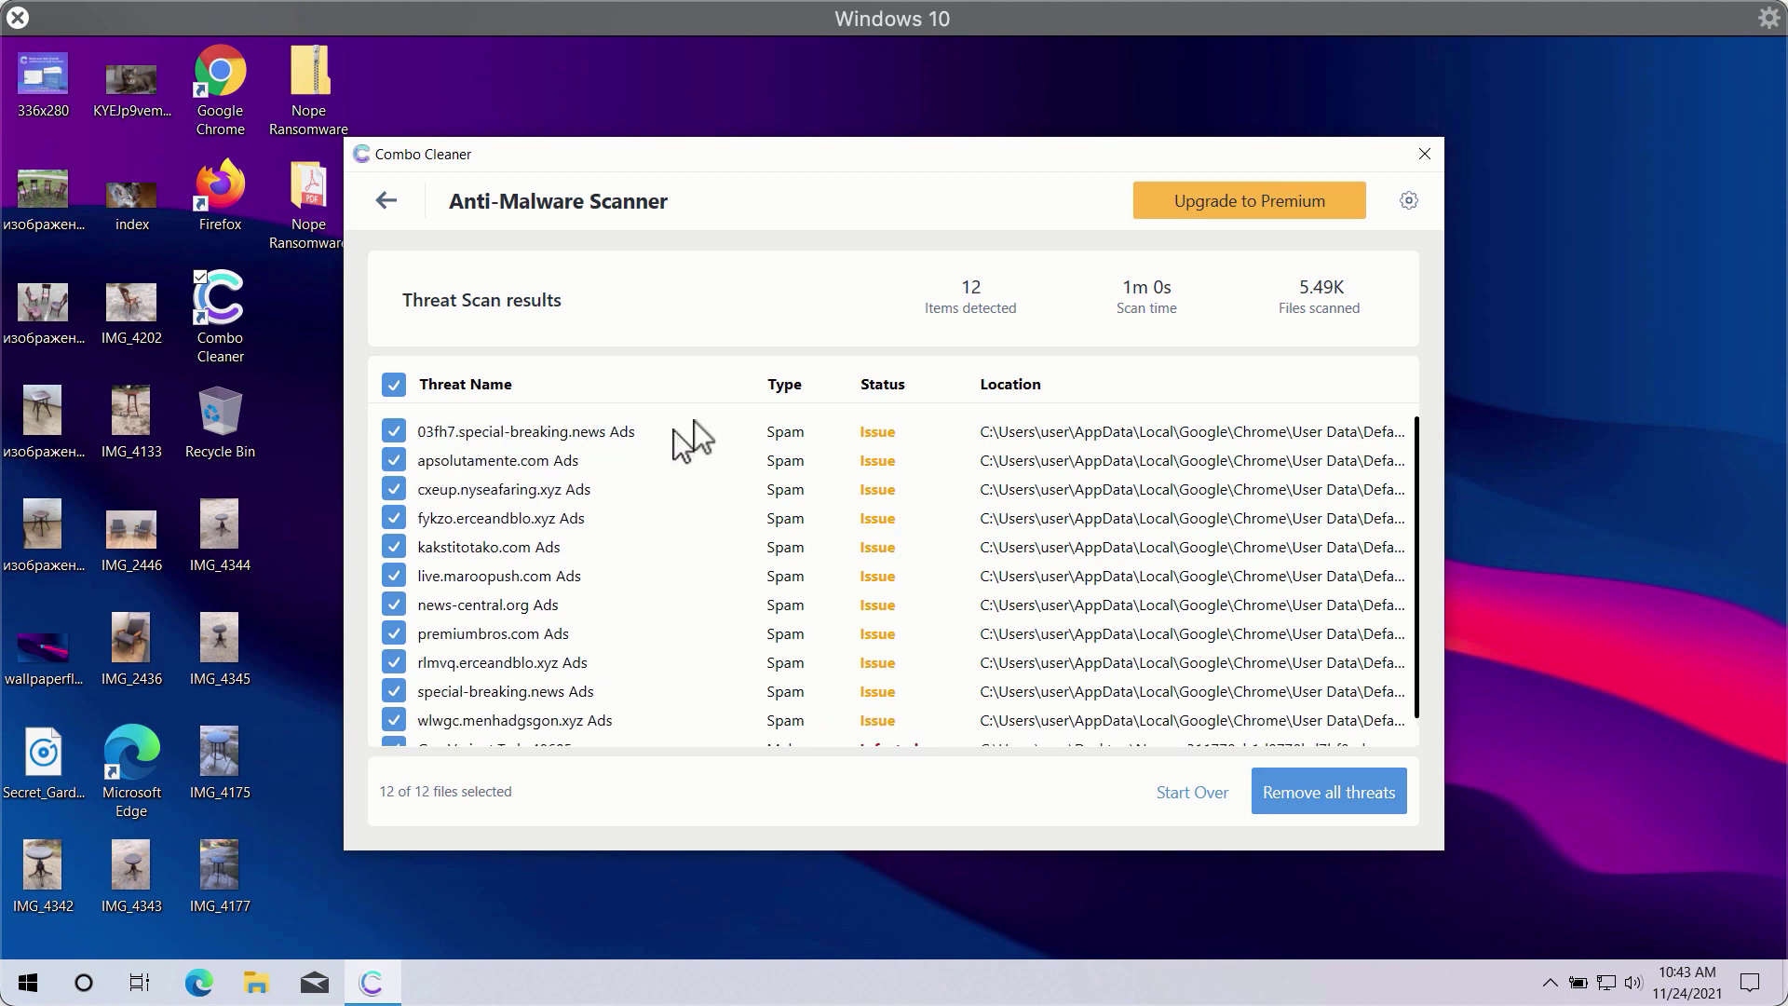
pyautogui.scroll(-1, 978, 575)
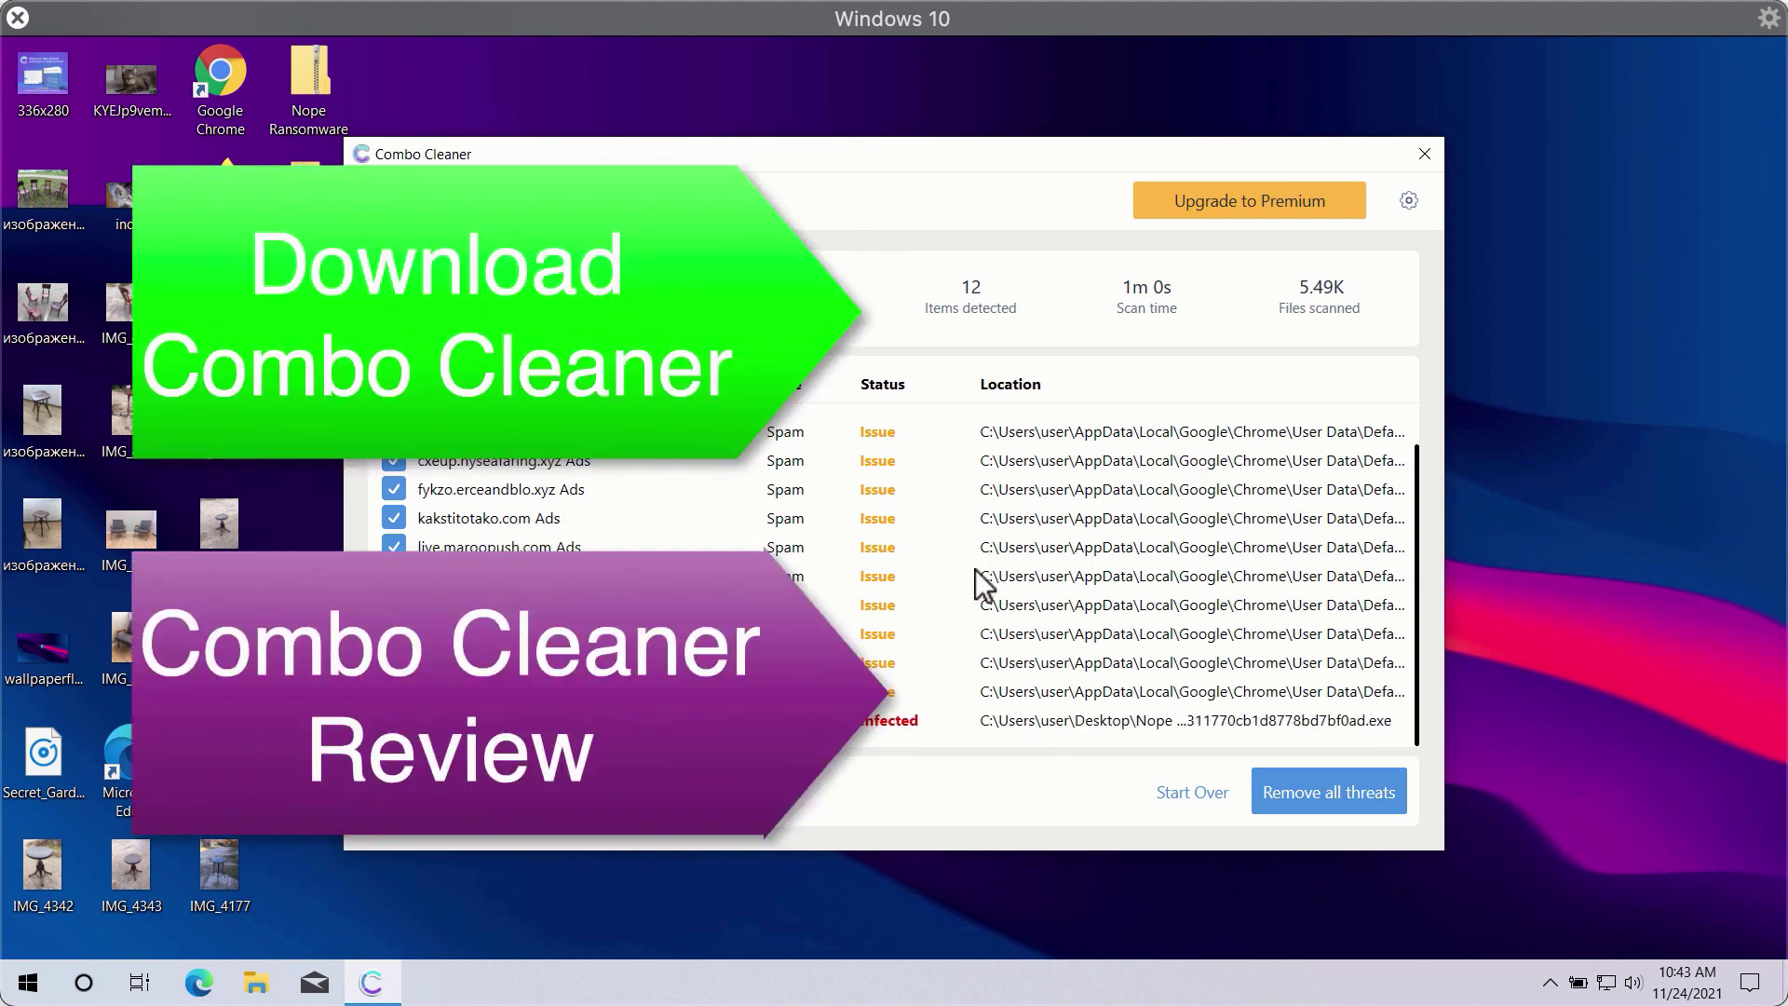